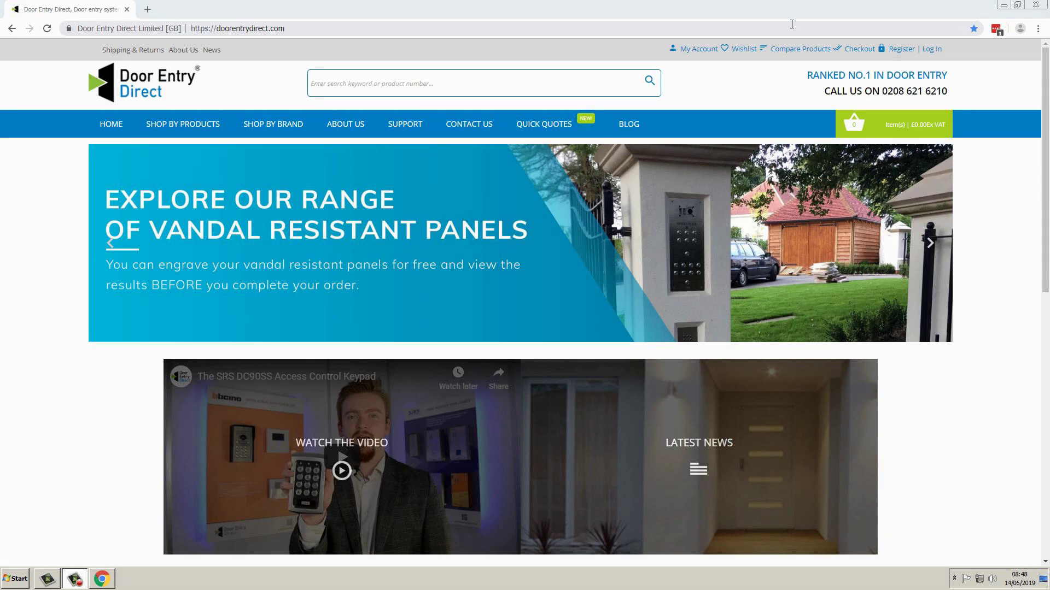
# Open vrpanels.com and show the preview images in the vandal resistant panel list
pyautogui.click(791, 24)
pyautogui.write('VRPANEL')
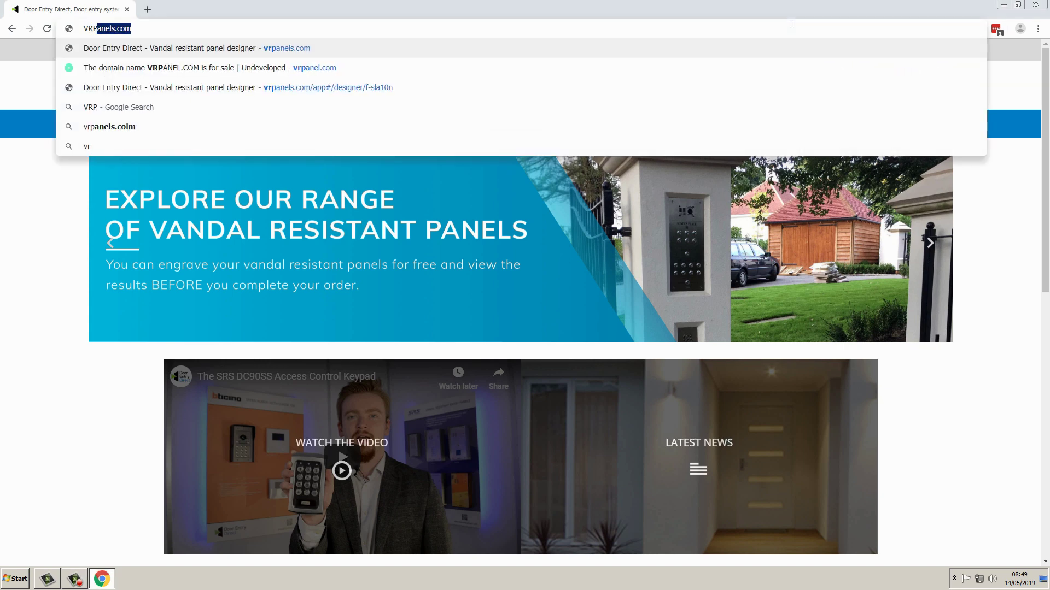
pyautogui.write('S.COm')
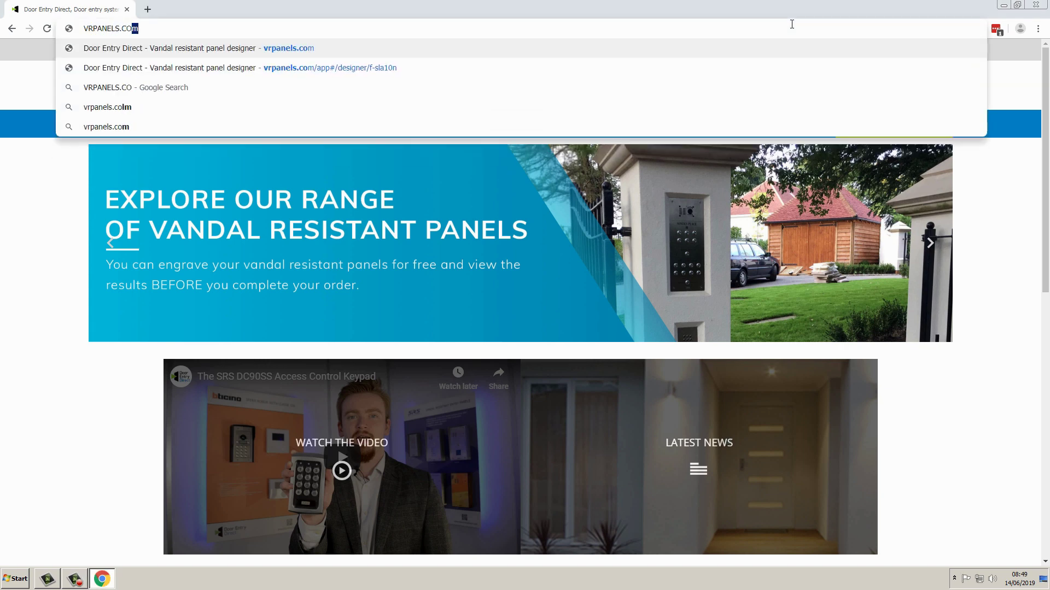
pyautogui.press('Return')
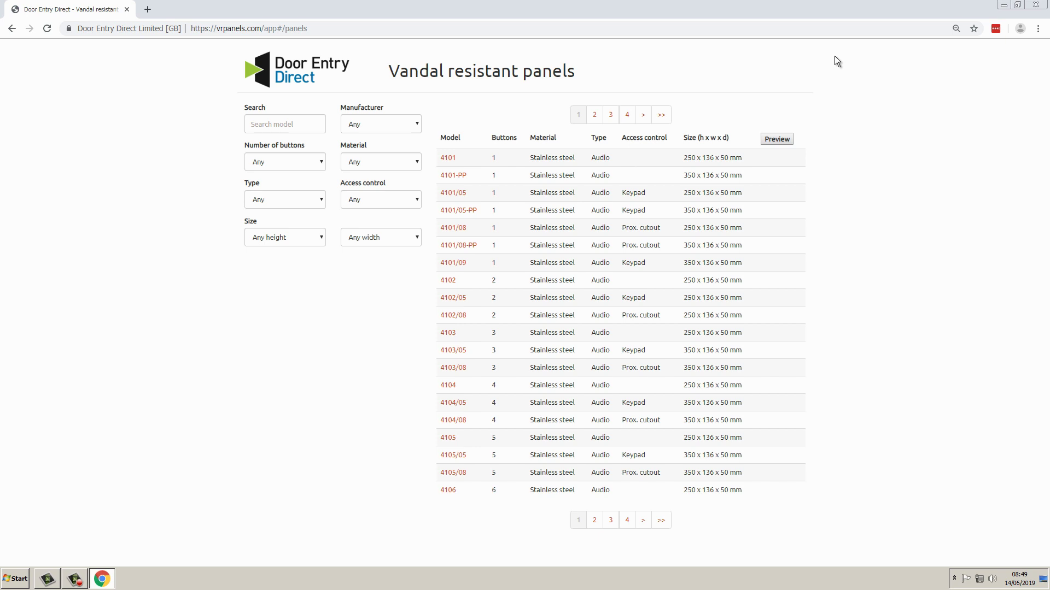
pyautogui.click(777, 140)
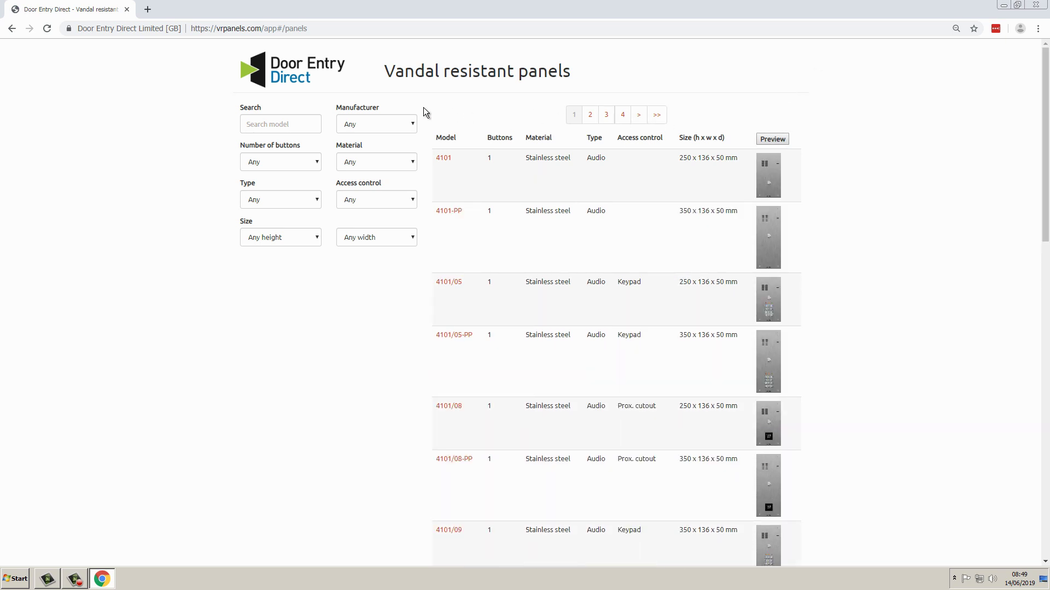
# Search the panel models for F-, B- and VK in turn, and clear the search text
pyautogui.click(310, 122)
pyautogui.write('F-')
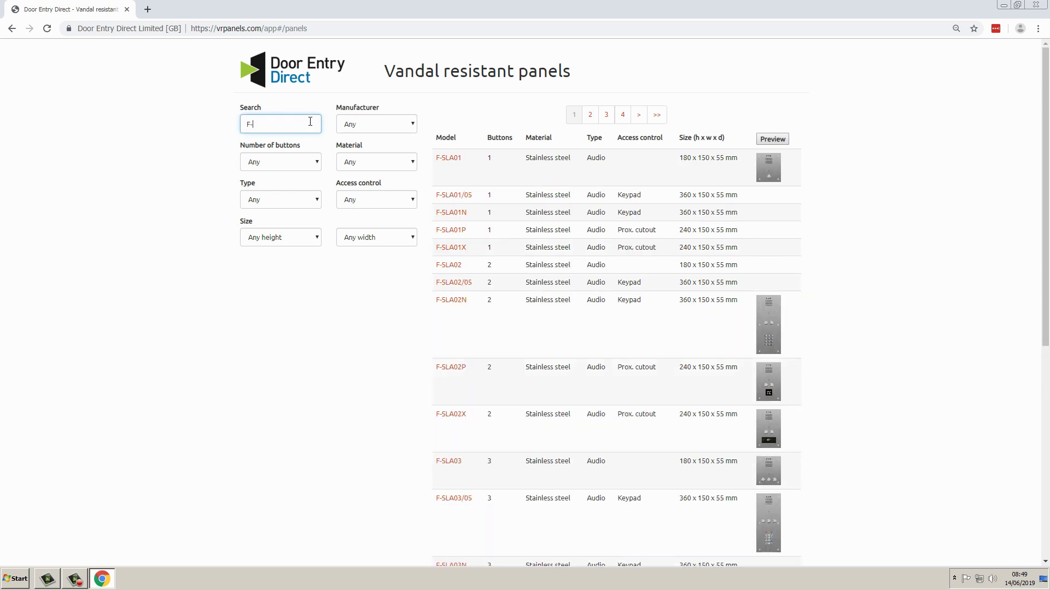
pyautogui.press('BackSpace')
pyautogui.press('BackSpace')
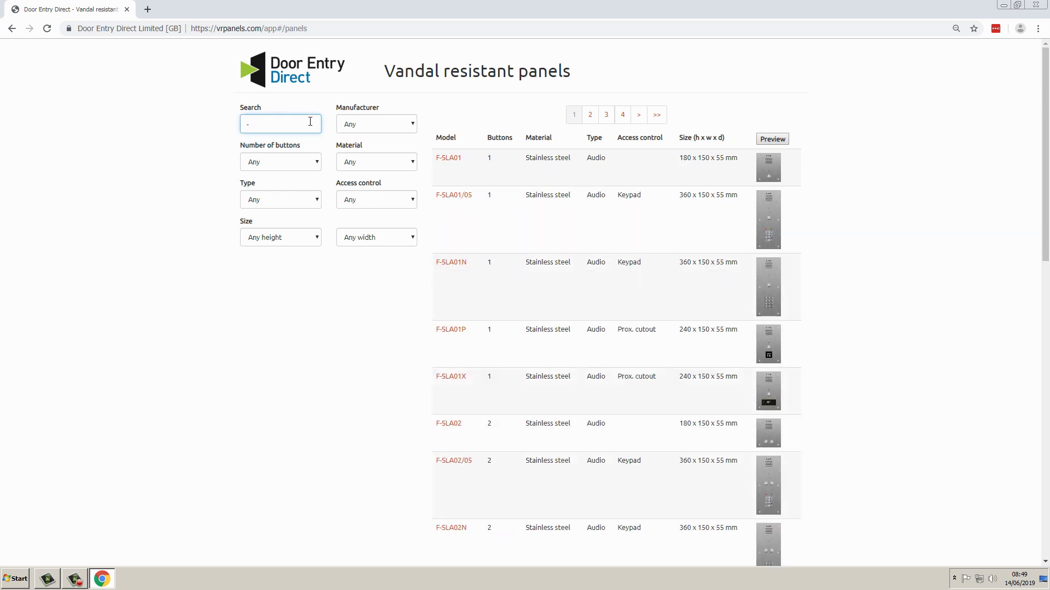
pyautogui.write('B-')
pyautogui.press('BackSpace')
pyautogui.press('BackSpace')
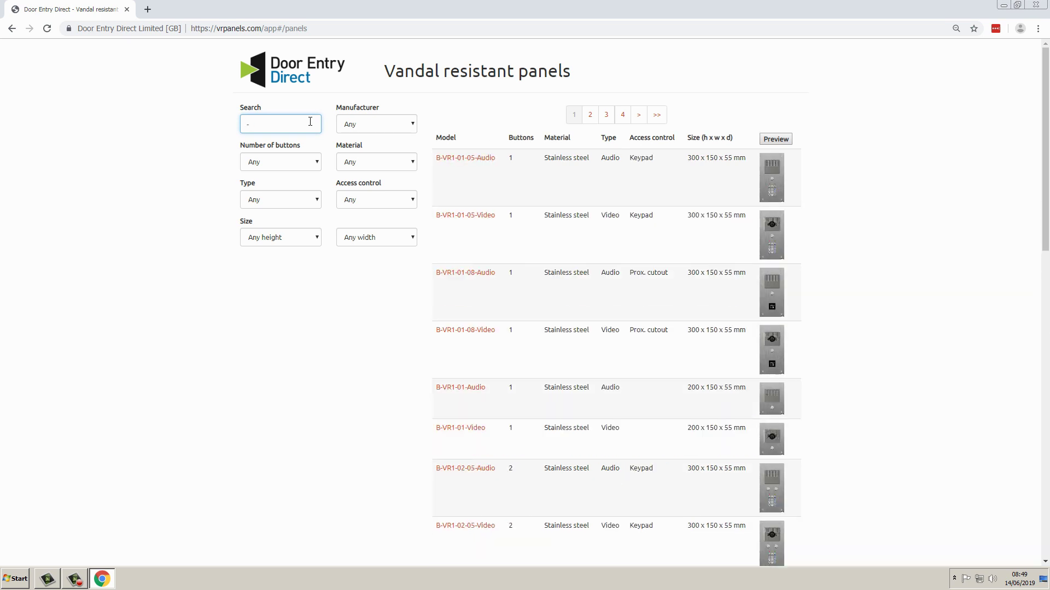
pyautogui.write('VK')
pyautogui.press('BackSpace')
pyautogui.press('BackSpace')
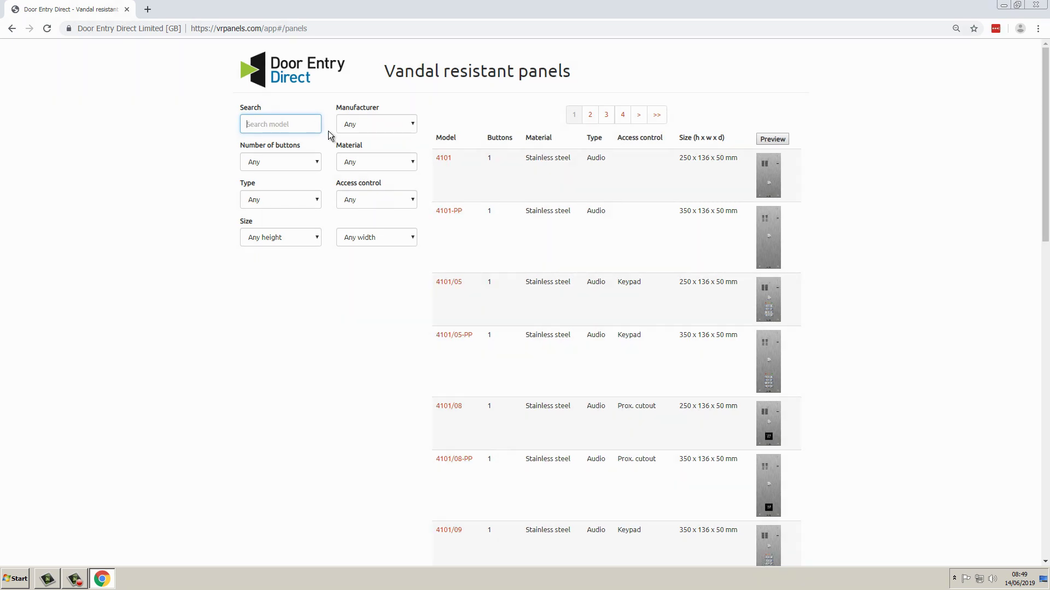
# Filter the panels by manufacturer in turn as Bell, Bticino, Comelit, Fermax and SRS, and reset the filter to Any
pyautogui.click(404, 127)
pyautogui.click(398, 148)
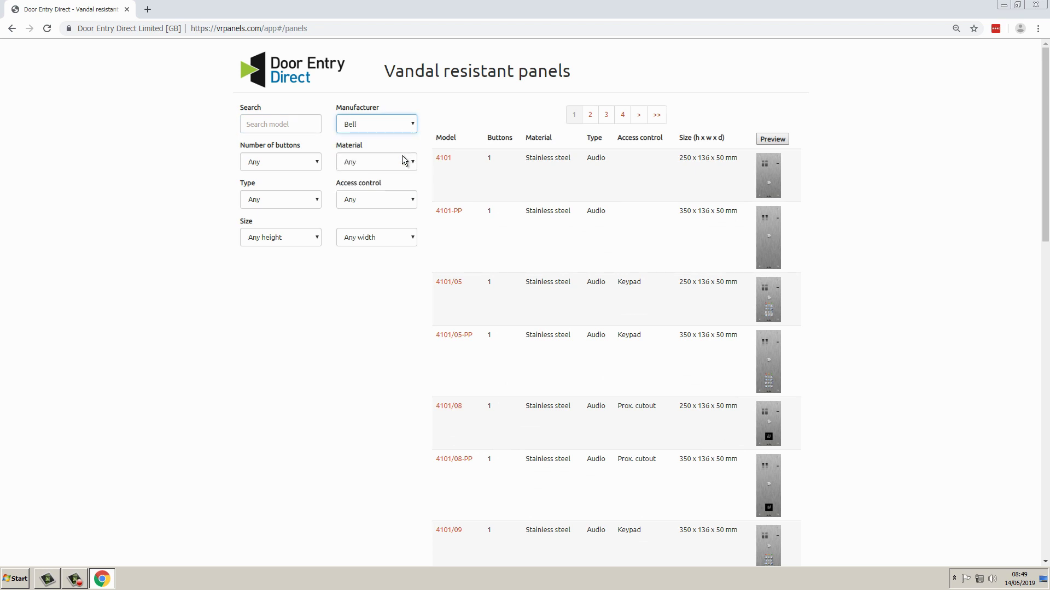
pyautogui.click(401, 131)
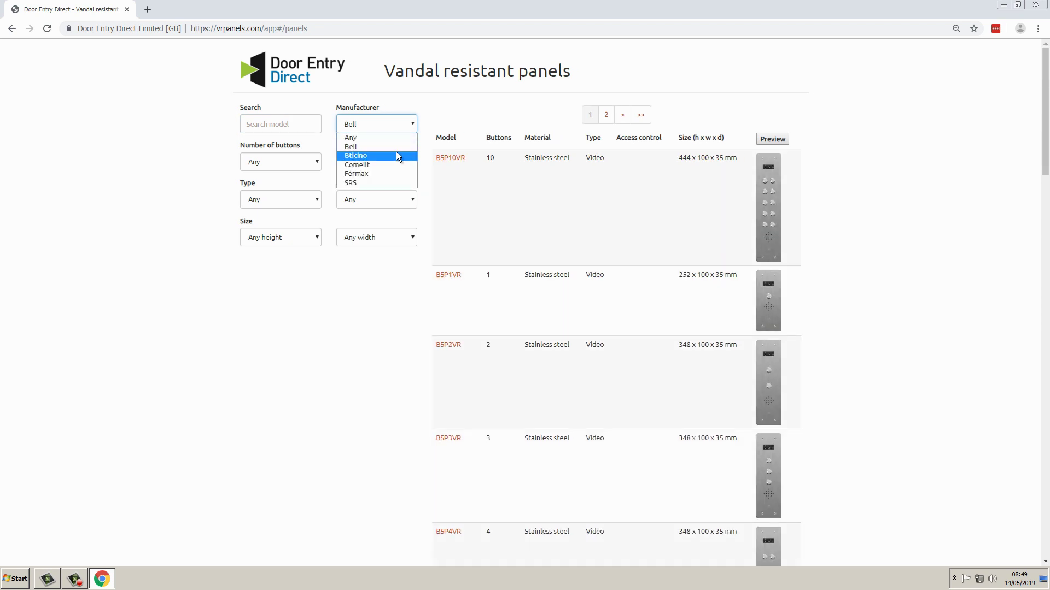
pyautogui.click(396, 154)
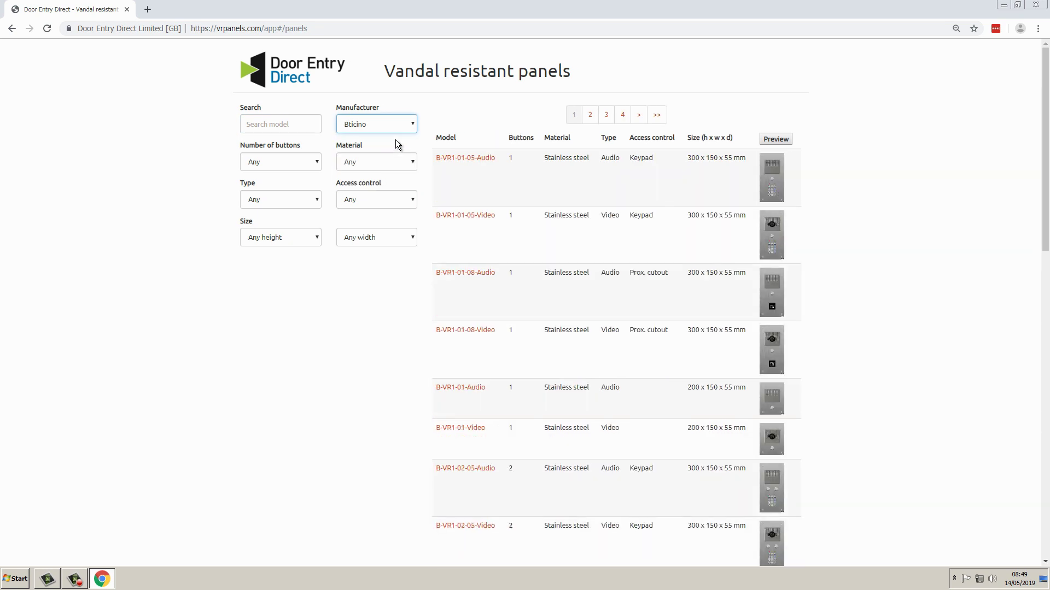
pyautogui.click(392, 129)
pyautogui.click(381, 165)
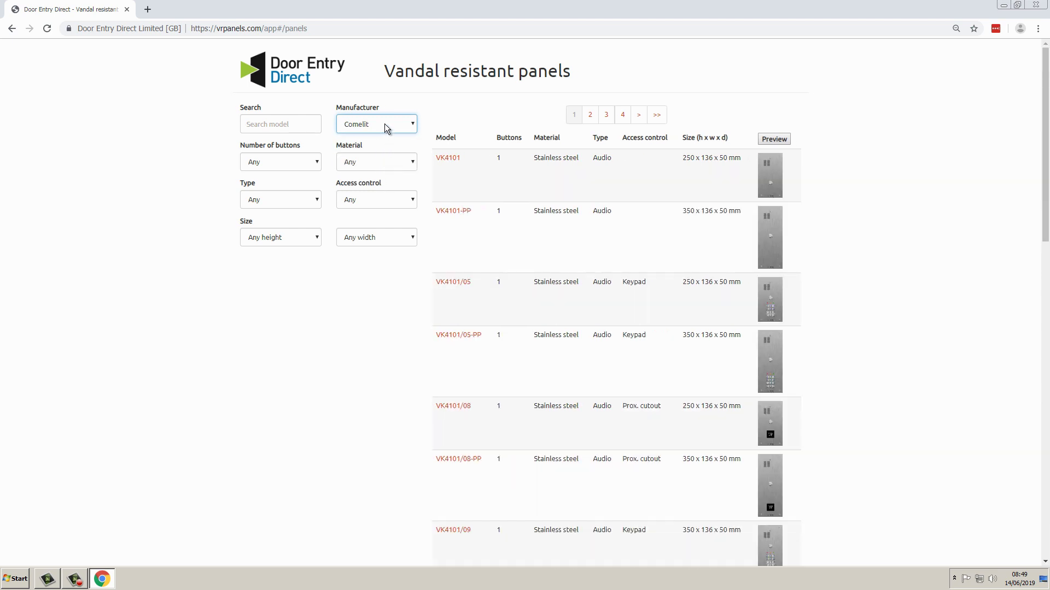
pyautogui.click(385, 123)
pyautogui.click(369, 170)
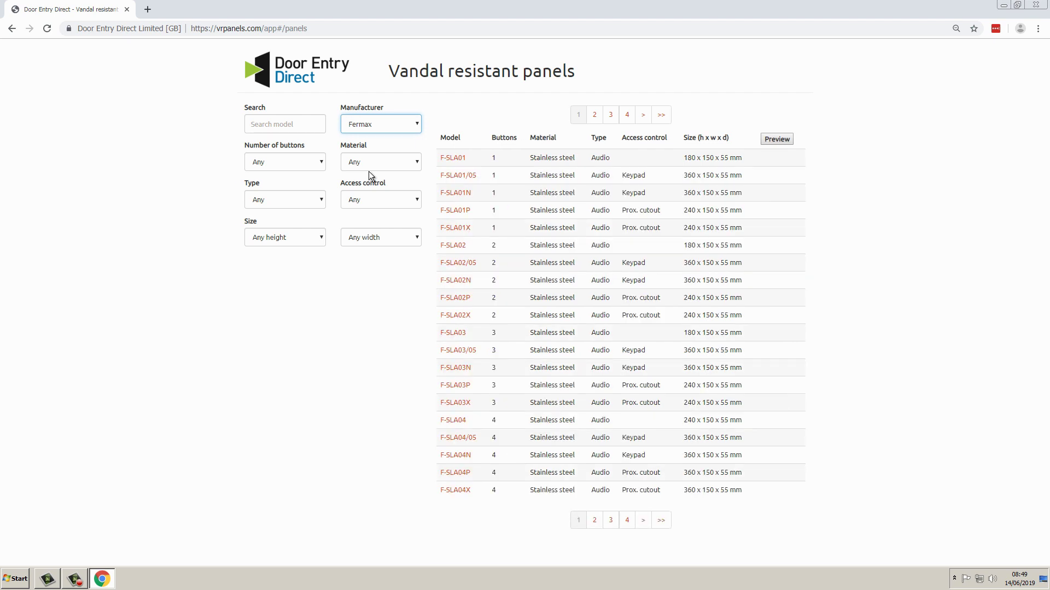
pyautogui.click(373, 129)
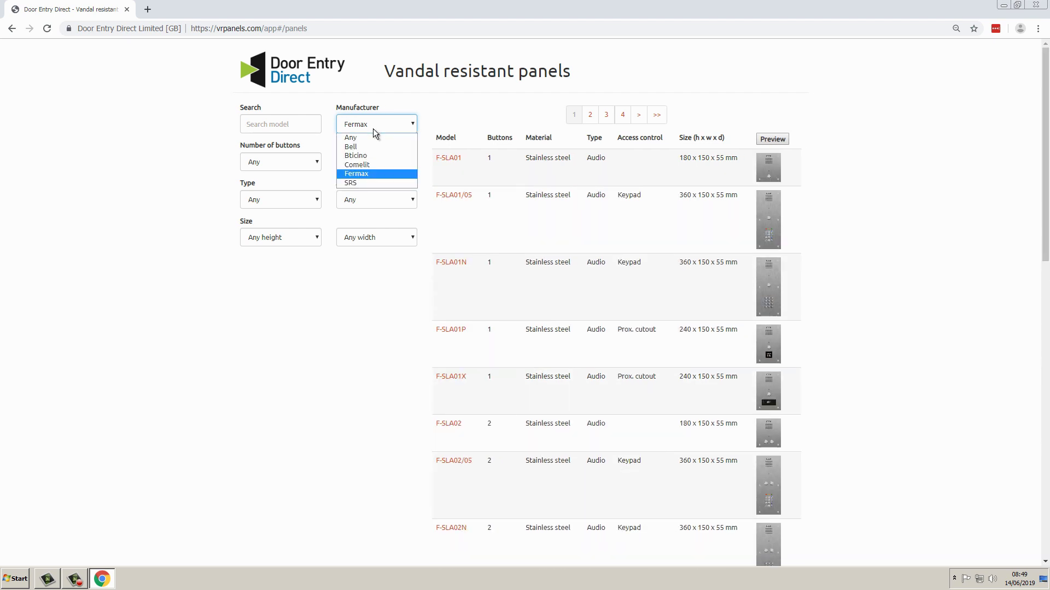
pyautogui.click(364, 180)
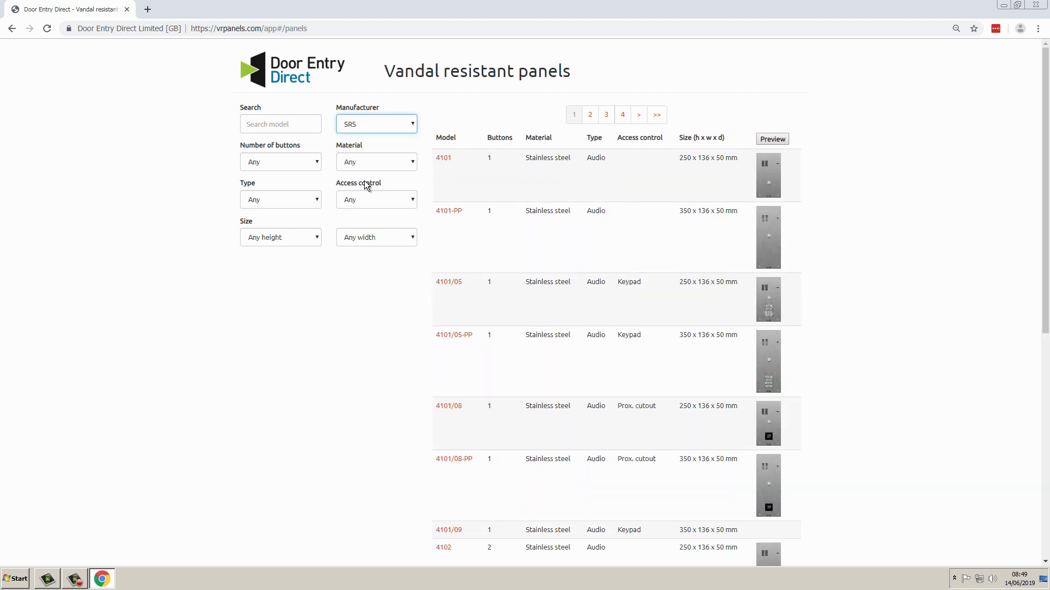
pyautogui.click(382, 131)
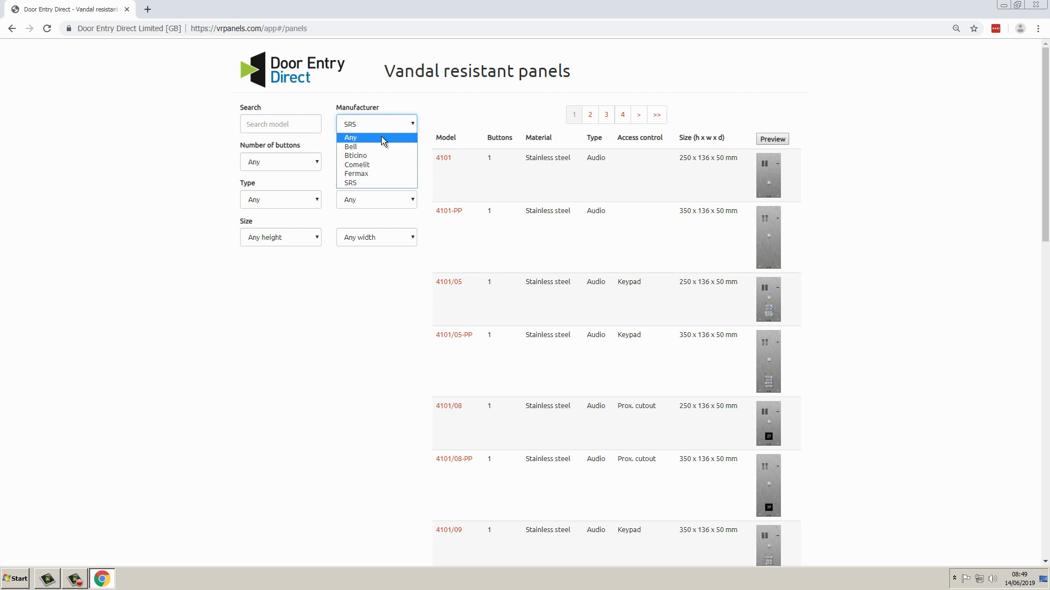
pyautogui.click(382, 138)
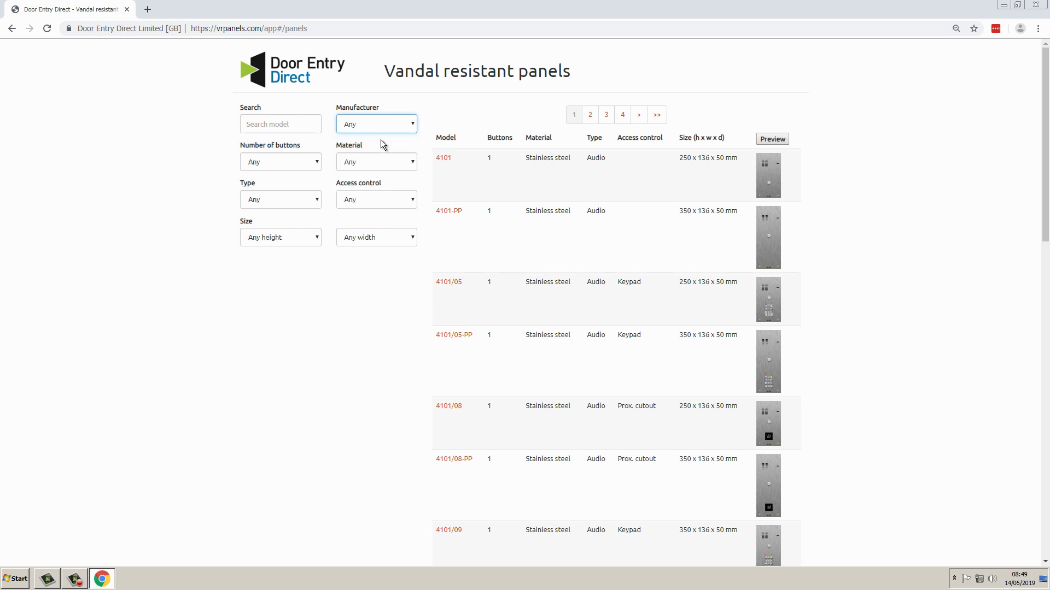
# Filter the panels by number of buttons, first 1 and after that 60, and reset the filter to Any
pyautogui.click(316, 161)
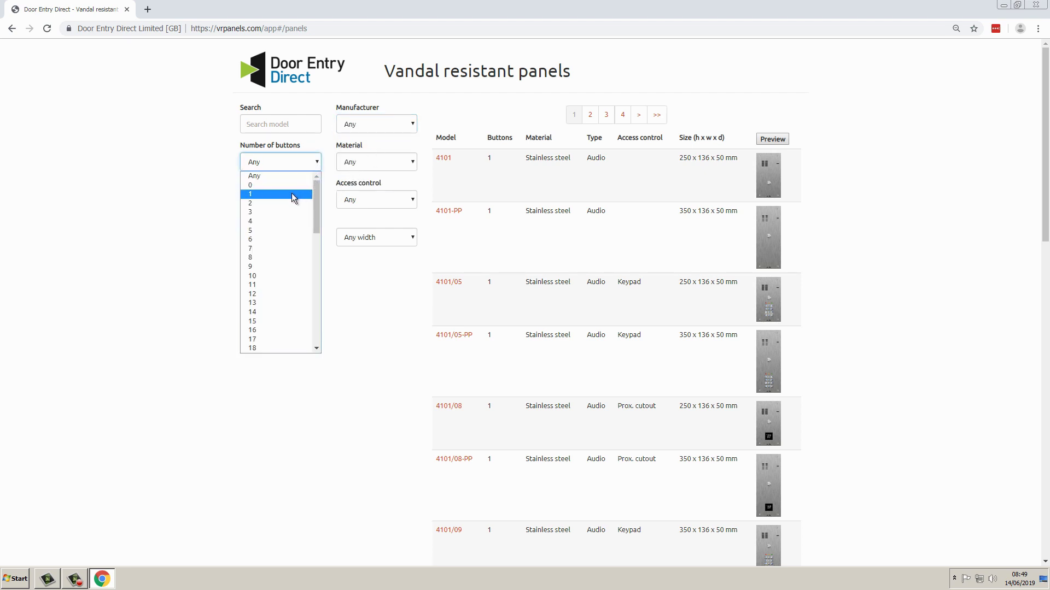
pyautogui.click(292, 193)
pyautogui.click(316, 163)
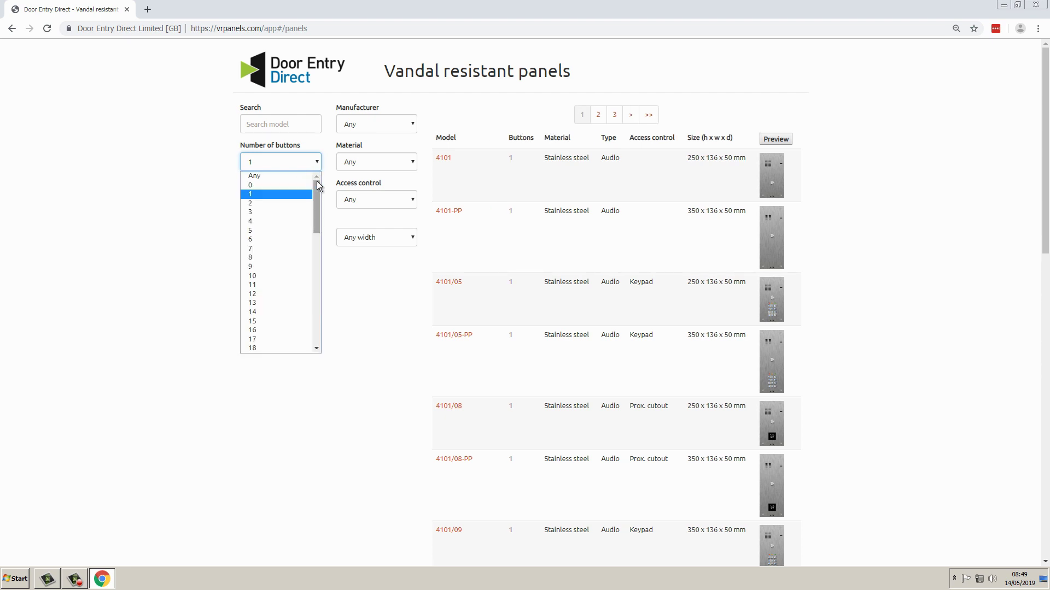
pyautogui.moveTo(316, 189); pyautogui.dragTo(318, 305)
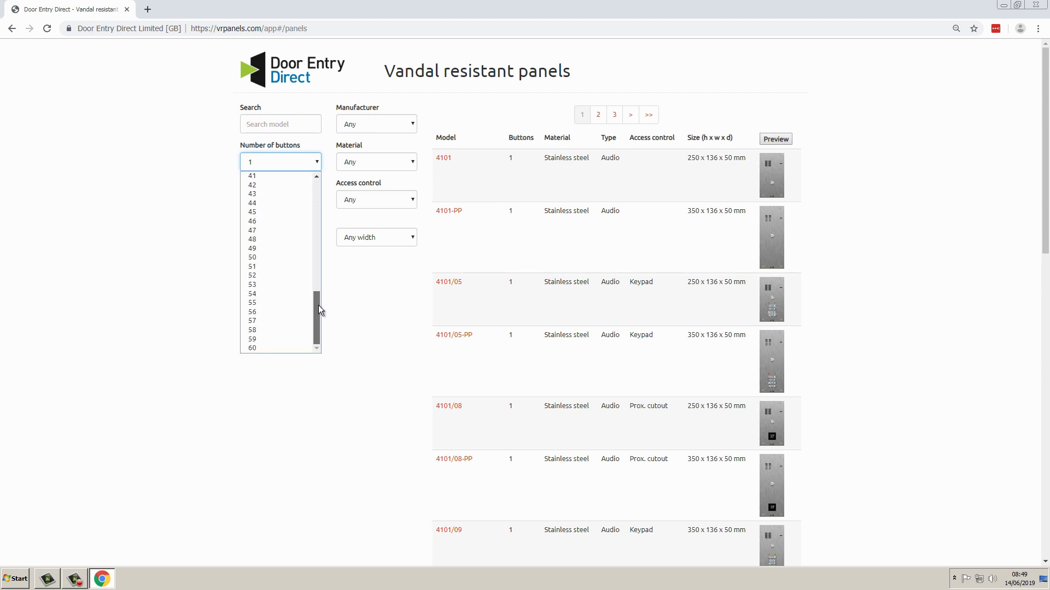
pyautogui.click(276, 346)
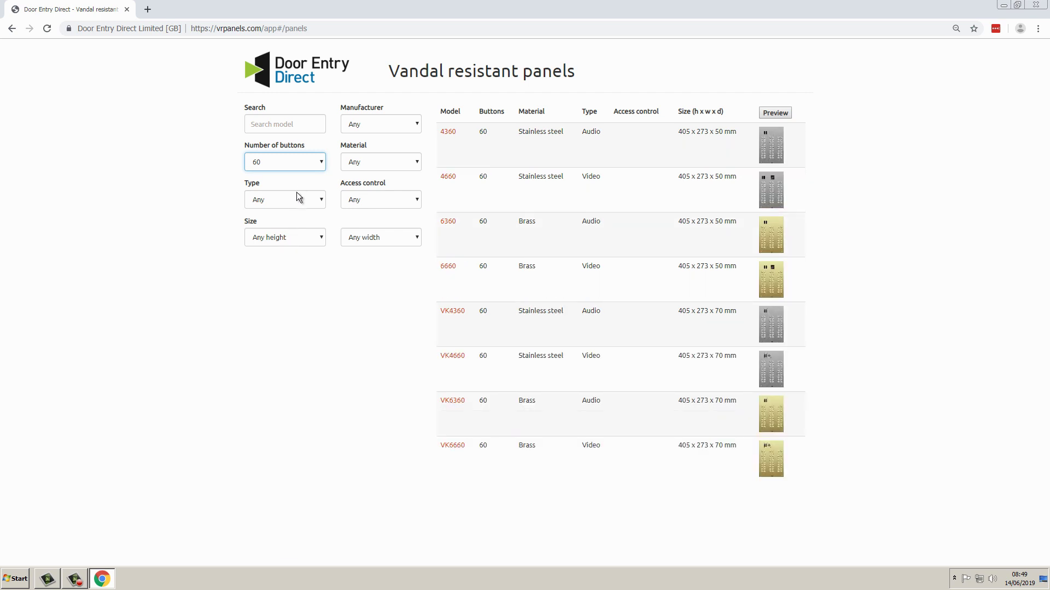
pyautogui.click(303, 165)
pyautogui.moveTo(320, 296); pyautogui.dragTo(322, 179)
pyautogui.click(310, 179)
# Filter the panels by material as Brass and as Stainless steel, and reset the material to Any
pyautogui.click(354, 165)
pyautogui.click(356, 183)
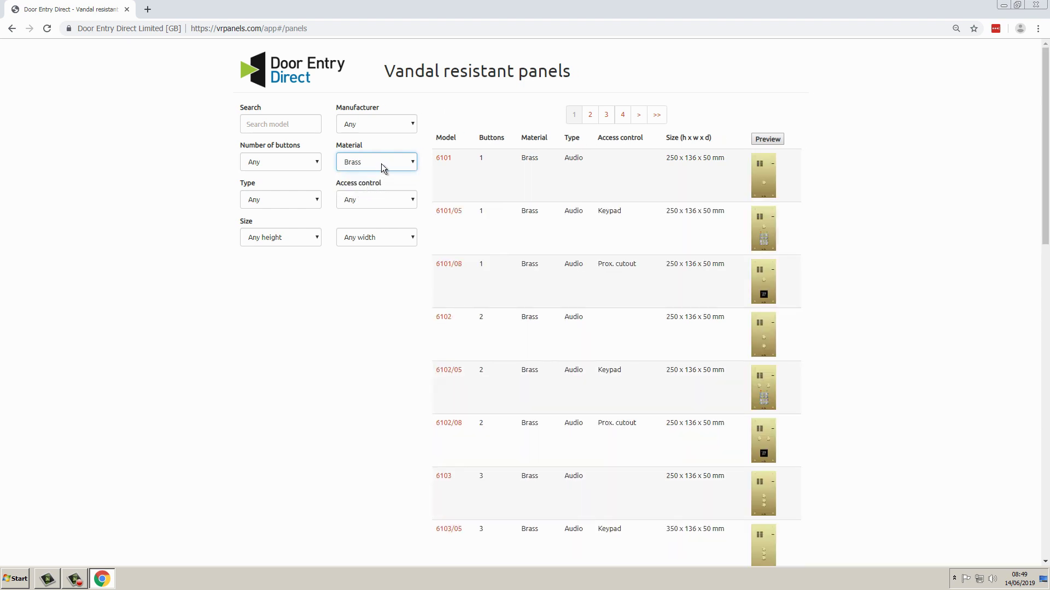
pyautogui.click(382, 163)
pyautogui.click(376, 194)
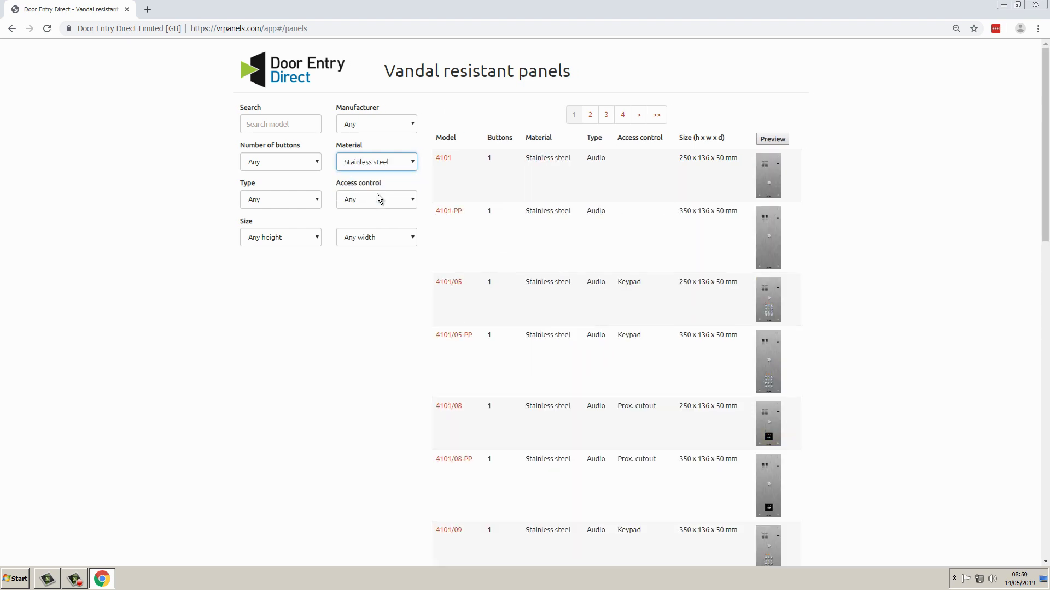
pyautogui.click(380, 166)
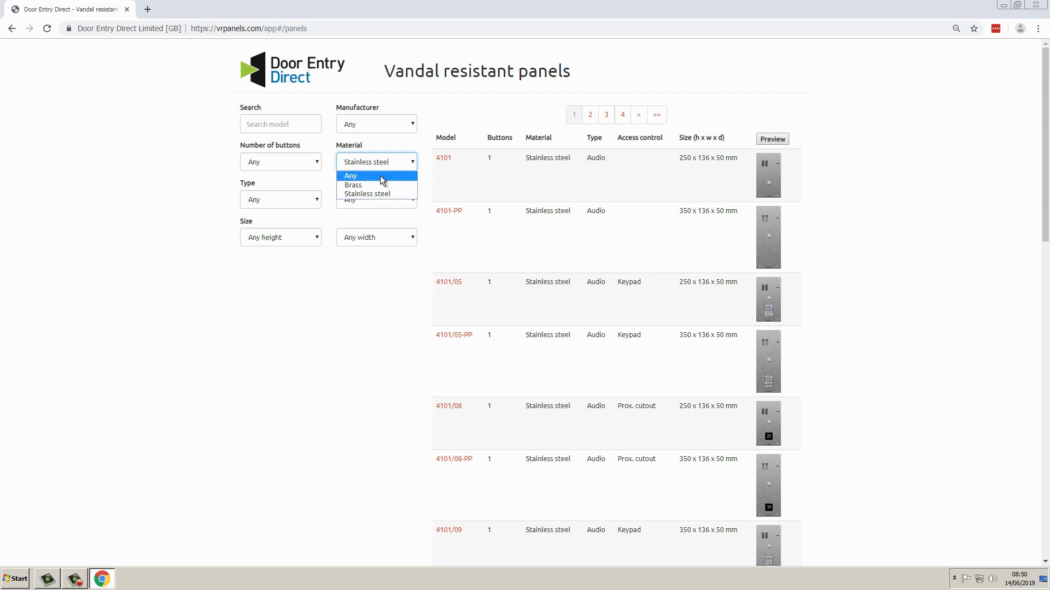
pyautogui.click(379, 176)
# Filter the panels by type as Video and as Audio, and reset the type to Any
pyautogui.click(313, 205)
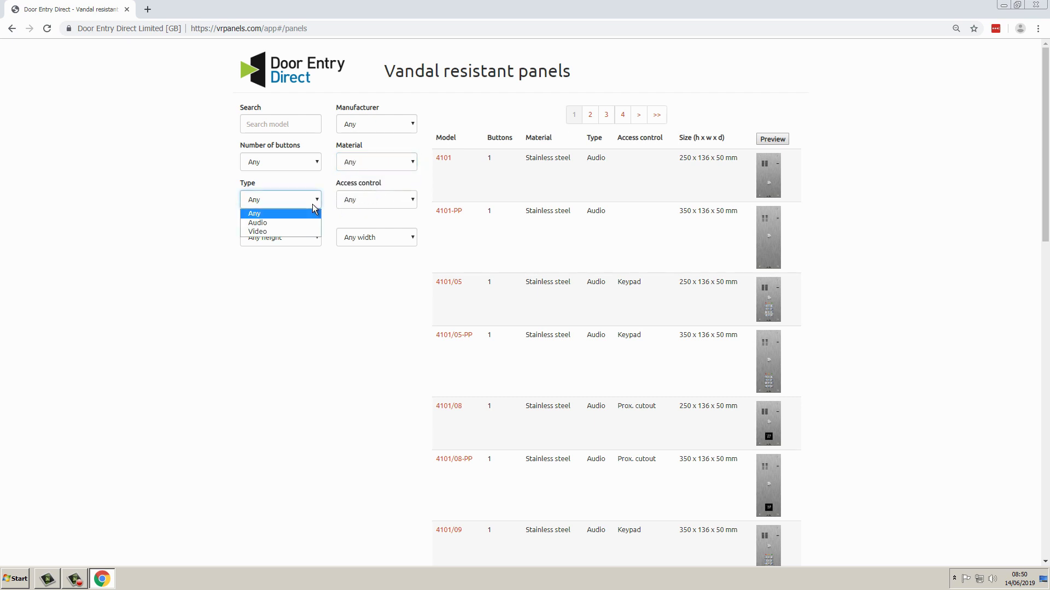
pyautogui.click(294, 231)
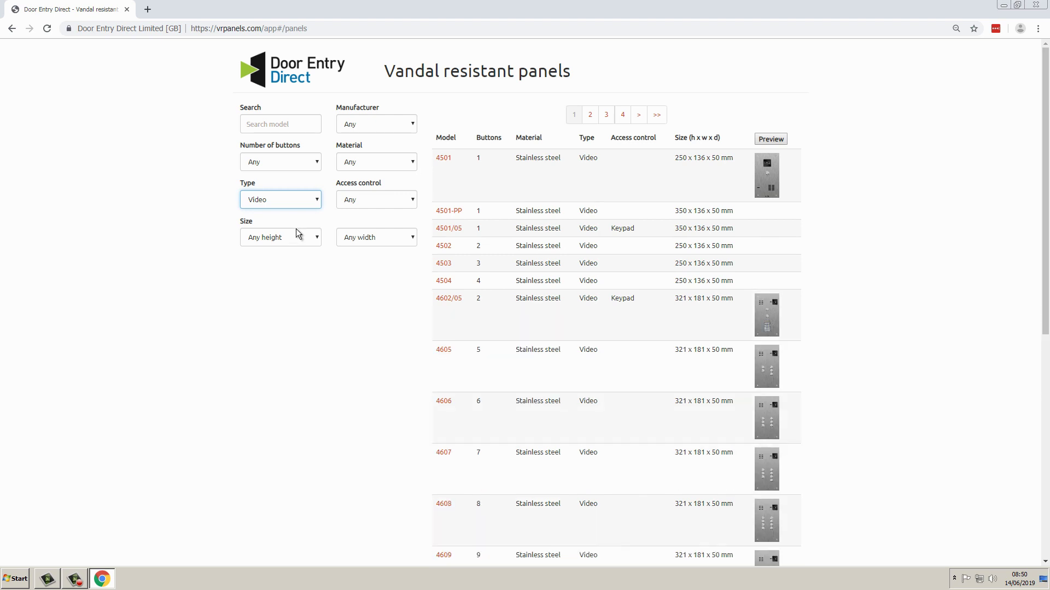
pyautogui.click(314, 200)
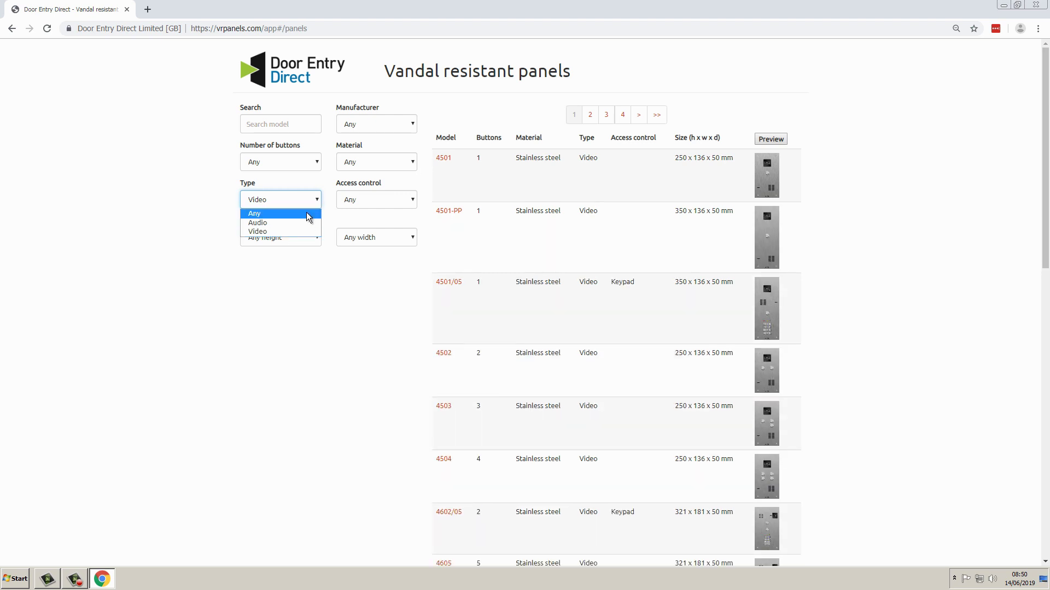
pyautogui.click(302, 221)
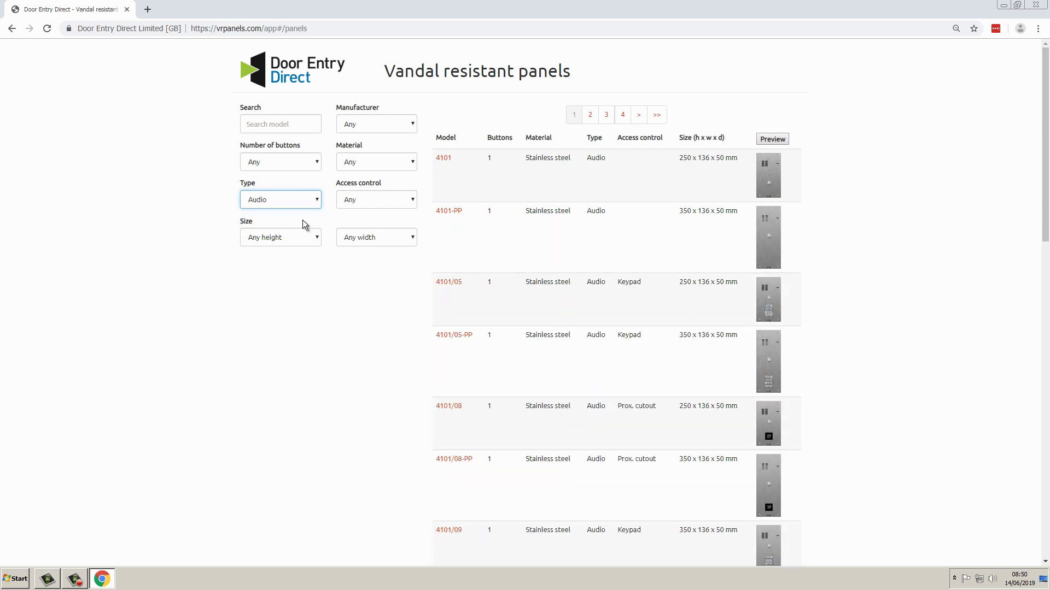
pyautogui.click(314, 203)
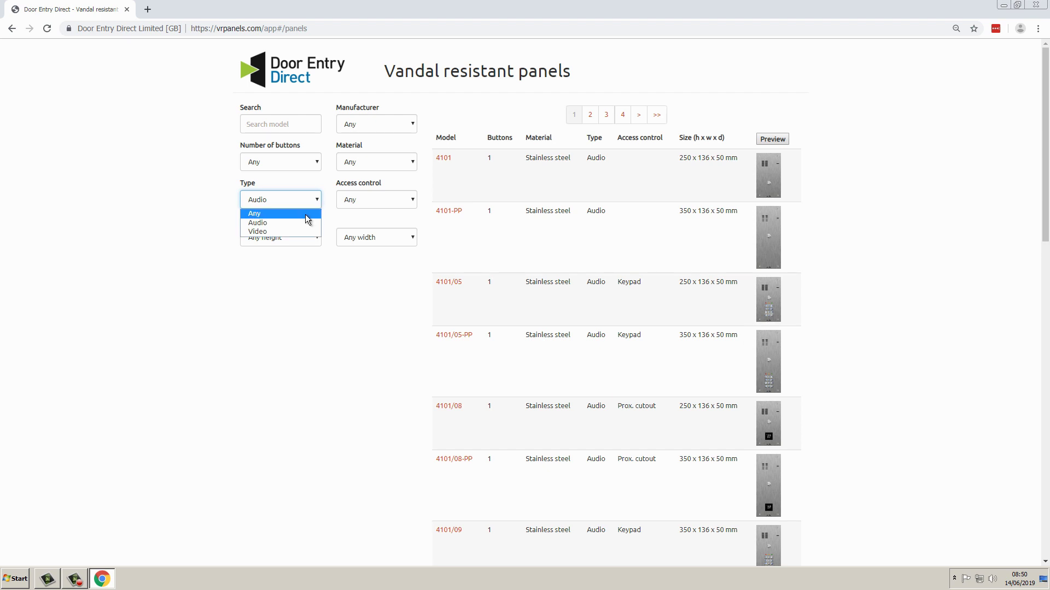
pyautogui.click(306, 213)
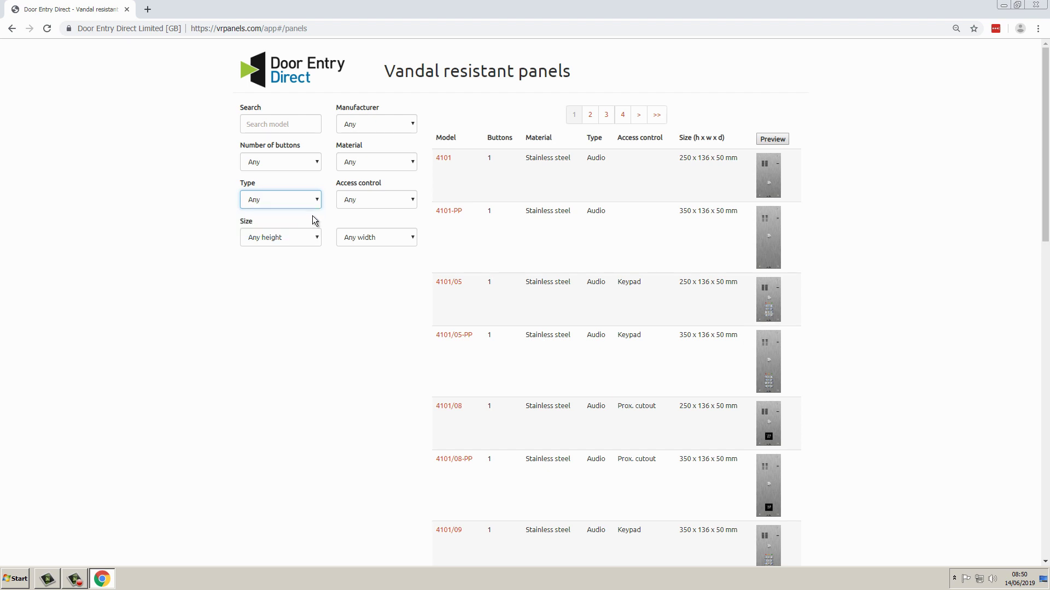
# Filter the panels by access control as Keypad and as Prox. cutout, and reset the filter to Any
pyautogui.click(389, 201)
pyautogui.click(383, 220)
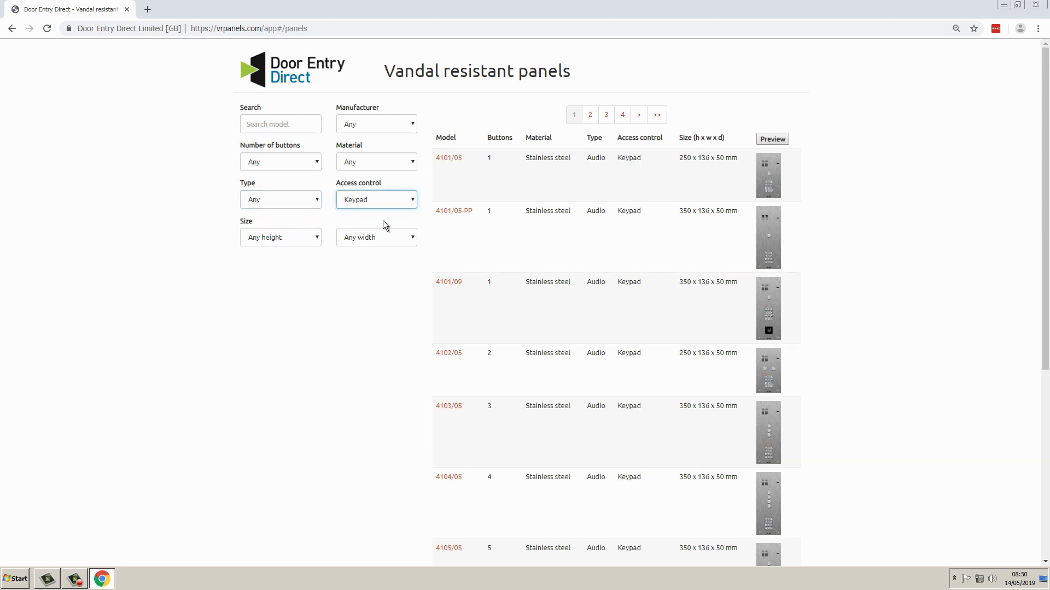
pyautogui.click(386, 199)
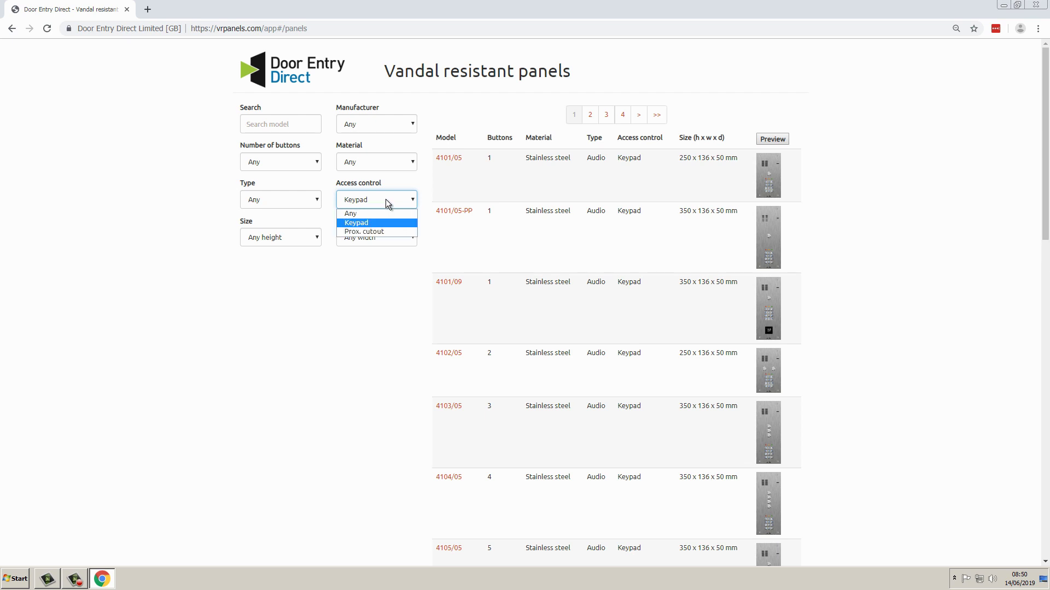
pyautogui.click(379, 228)
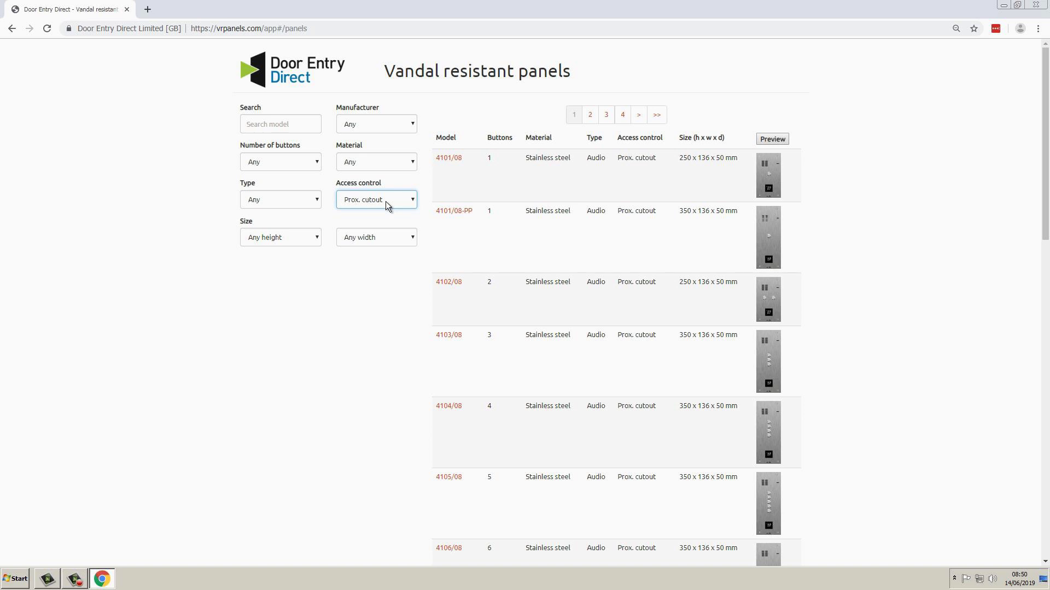
pyautogui.click(386, 205)
pyautogui.click(384, 214)
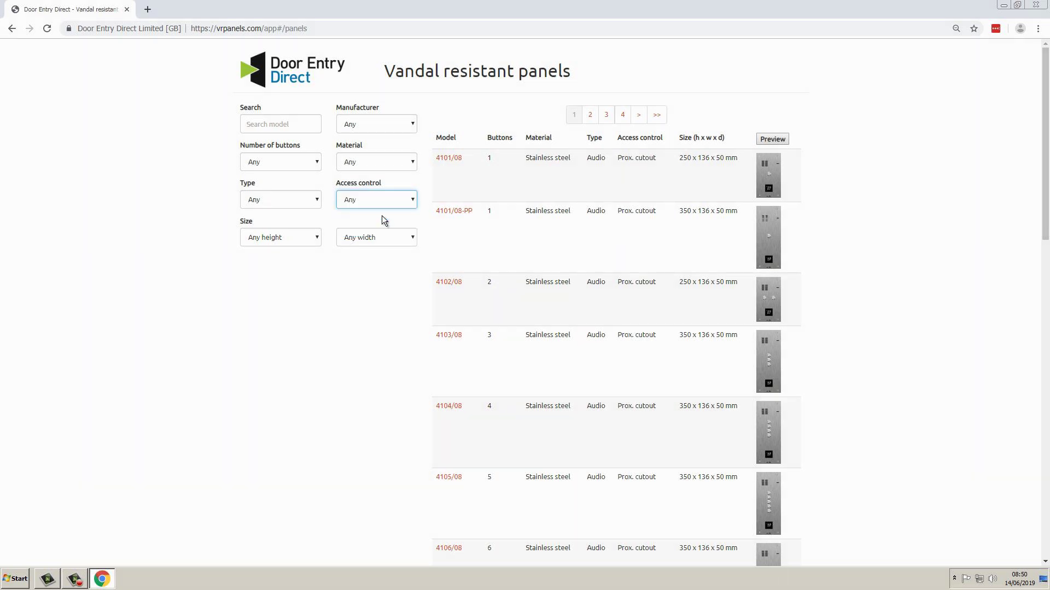
# Filter the panels by height as 180mm tall and as 505mm tall, and reset the height to Any height
pyautogui.click(318, 237)
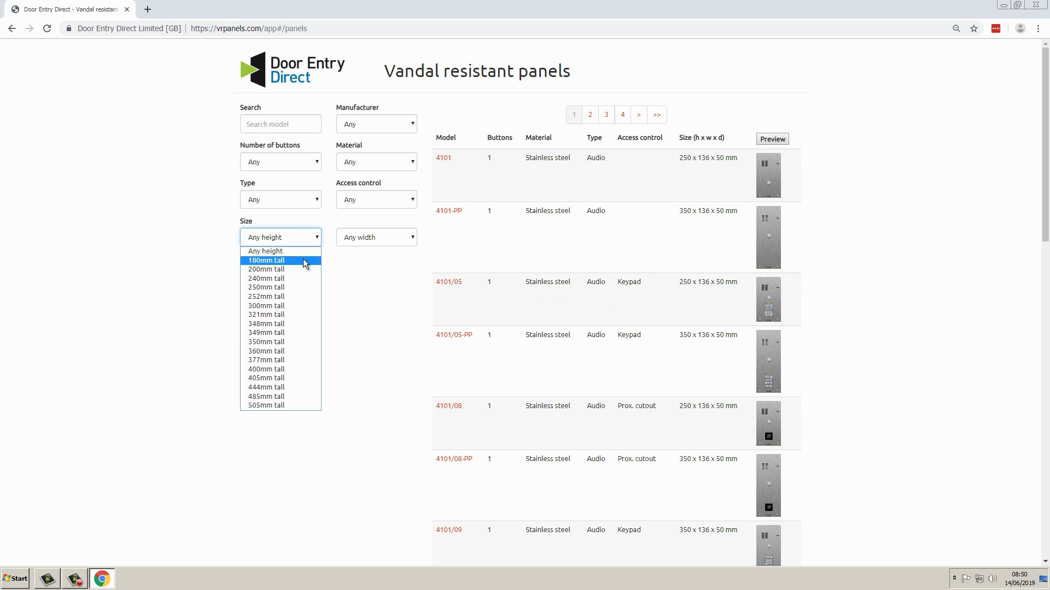
pyautogui.click(303, 260)
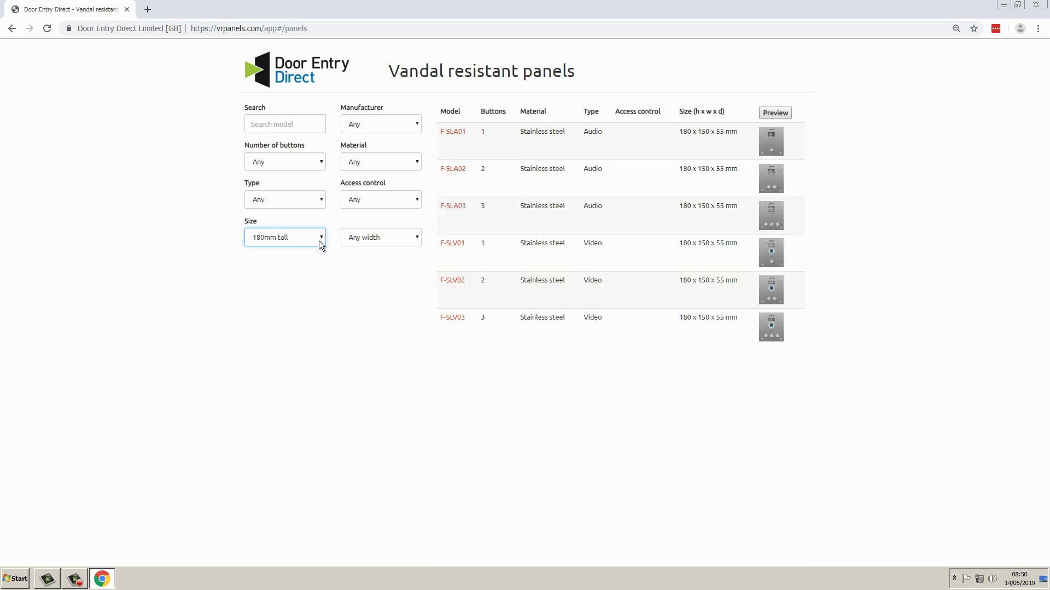
pyautogui.click(319, 241)
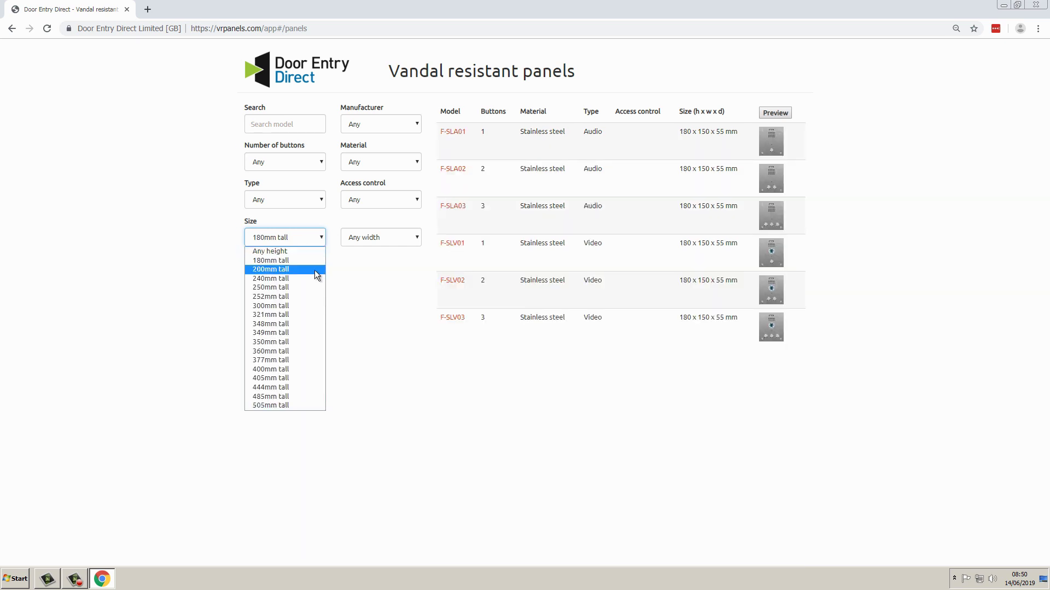
pyautogui.click(300, 406)
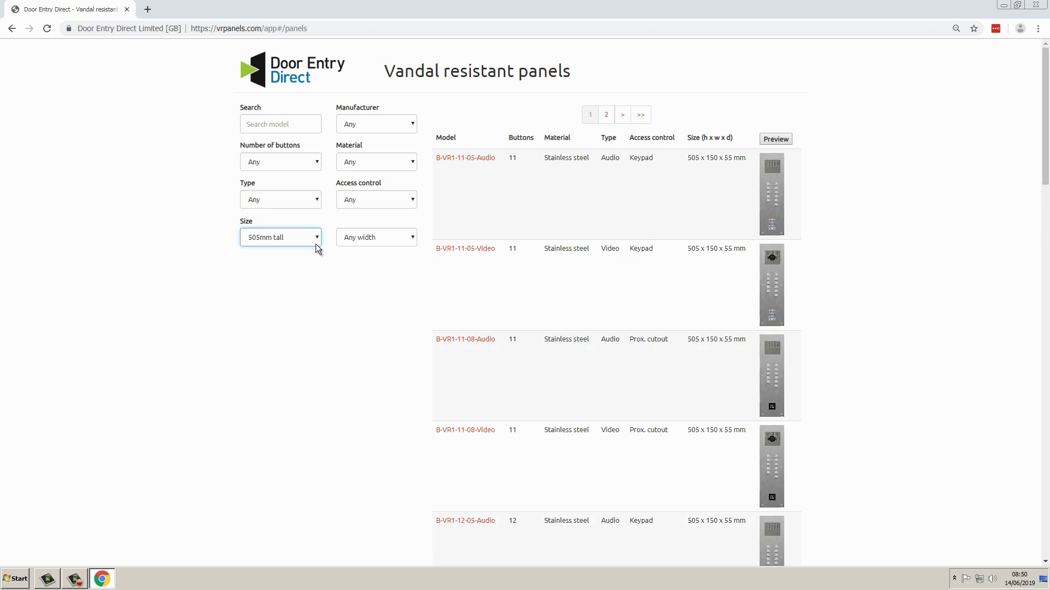
pyautogui.click(319, 243)
pyautogui.click(312, 253)
# Filter the panels by width as 100mm wide and as 273mm wide, and reset the width to Any width
pyautogui.click(414, 238)
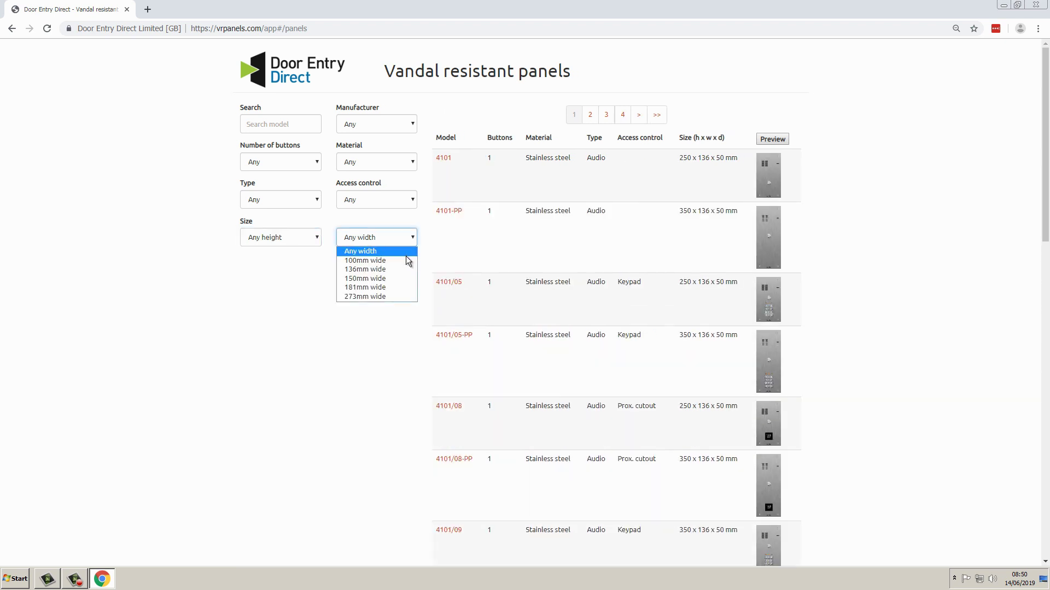
pyautogui.click(405, 257)
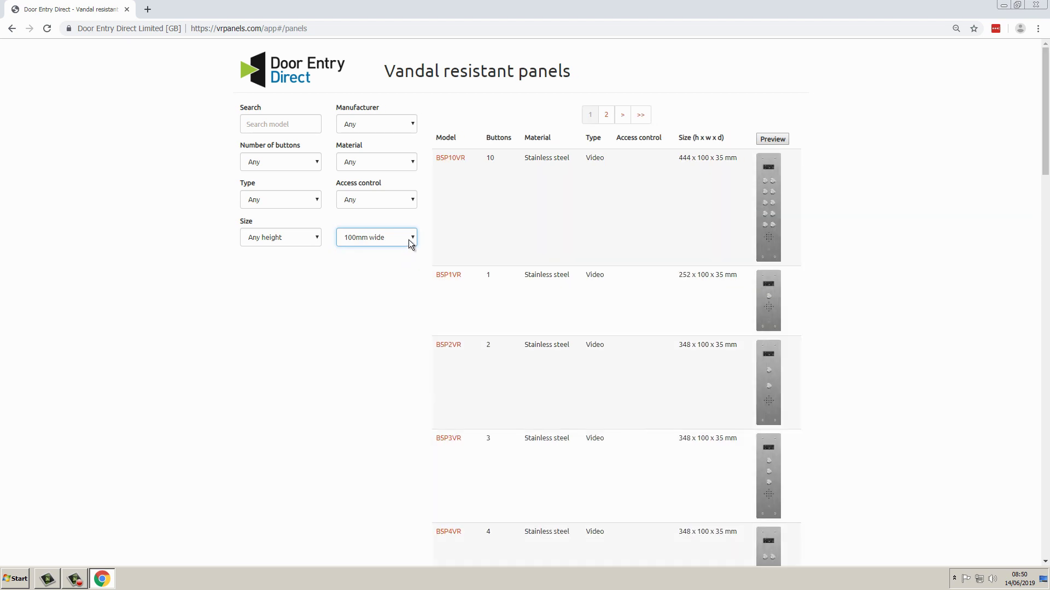
pyautogui.click(412, 237)
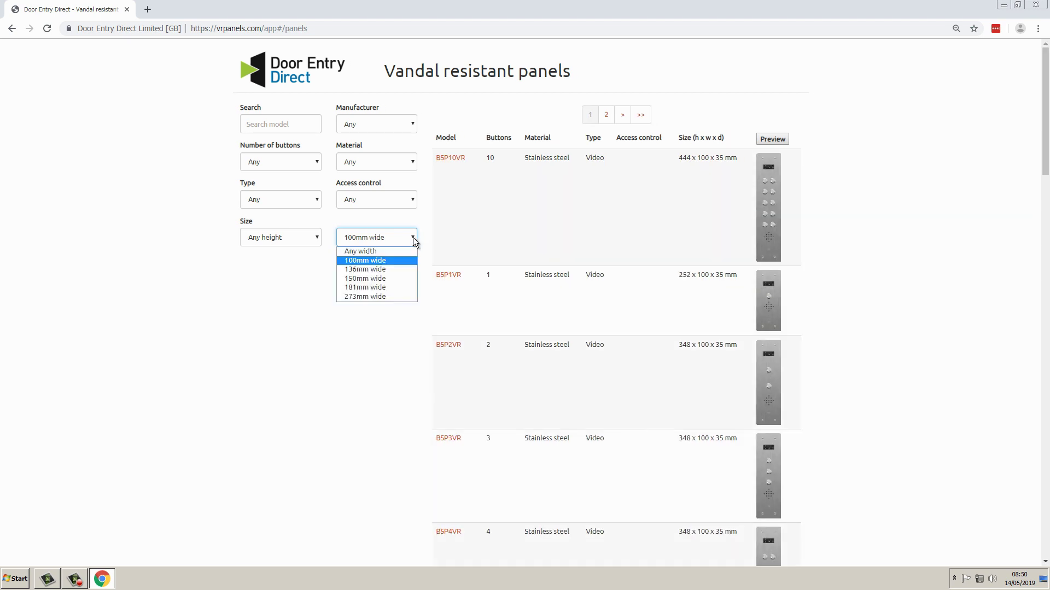
pyautogui.click(391, 294)
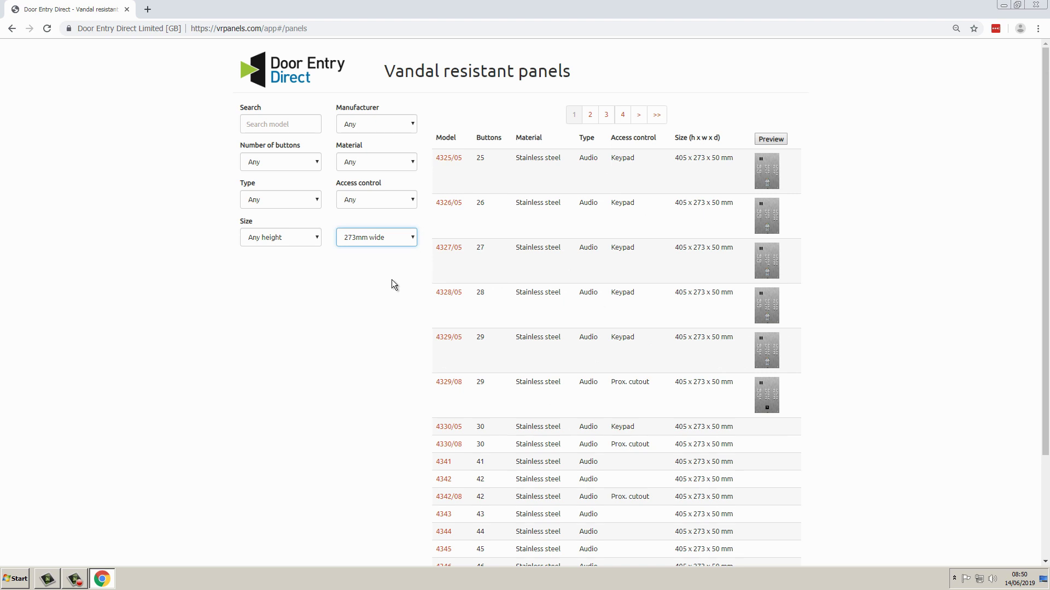
pyautogui.click(411, 241)
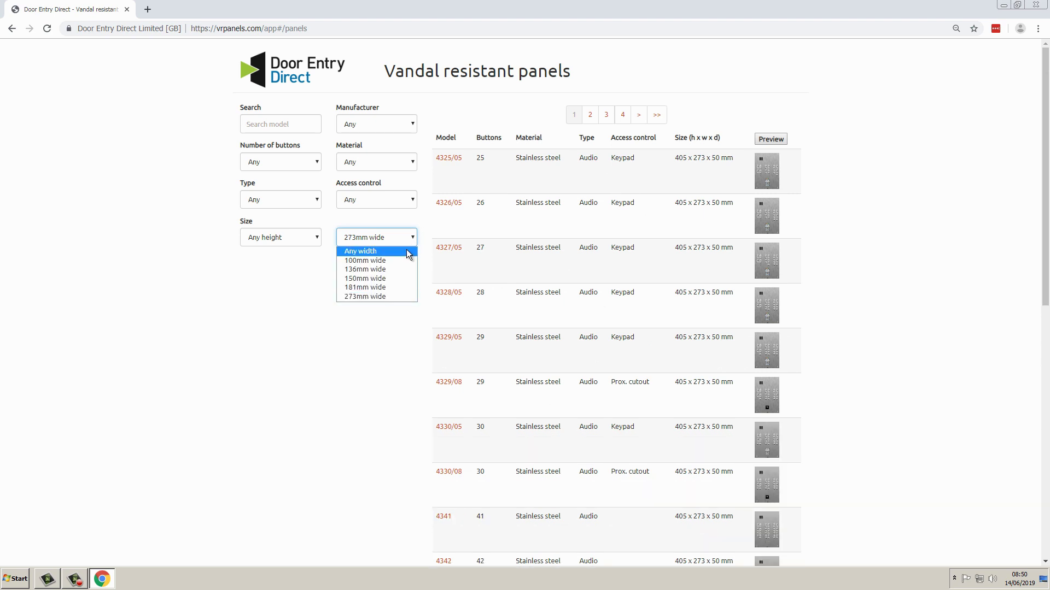
pyautogui.click(405, 255)
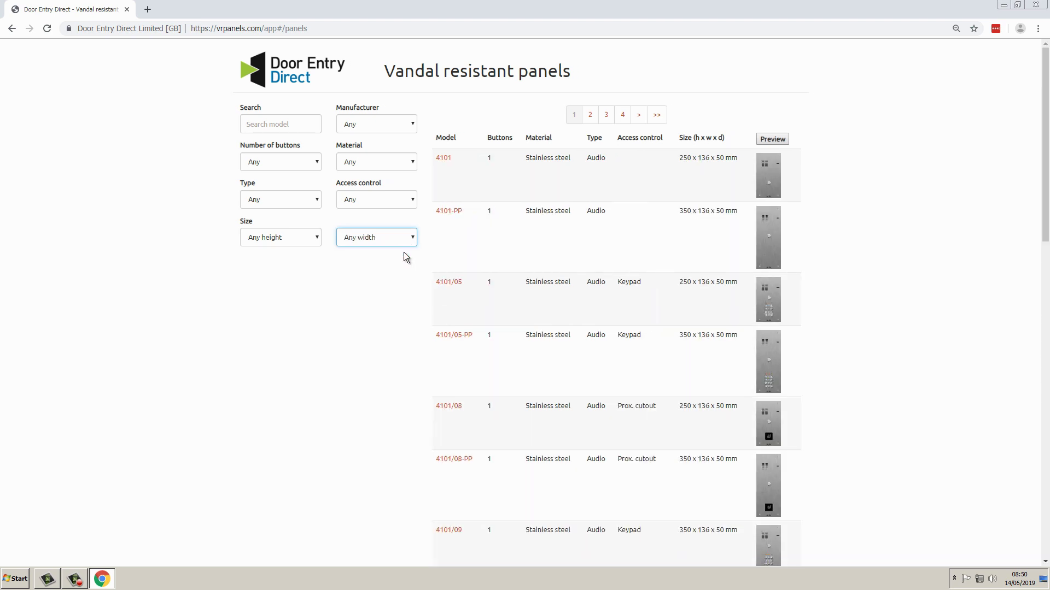
# Open model 4101 in the panel designer and close the enlarged image of its front
pyautogui.click(443, 160)
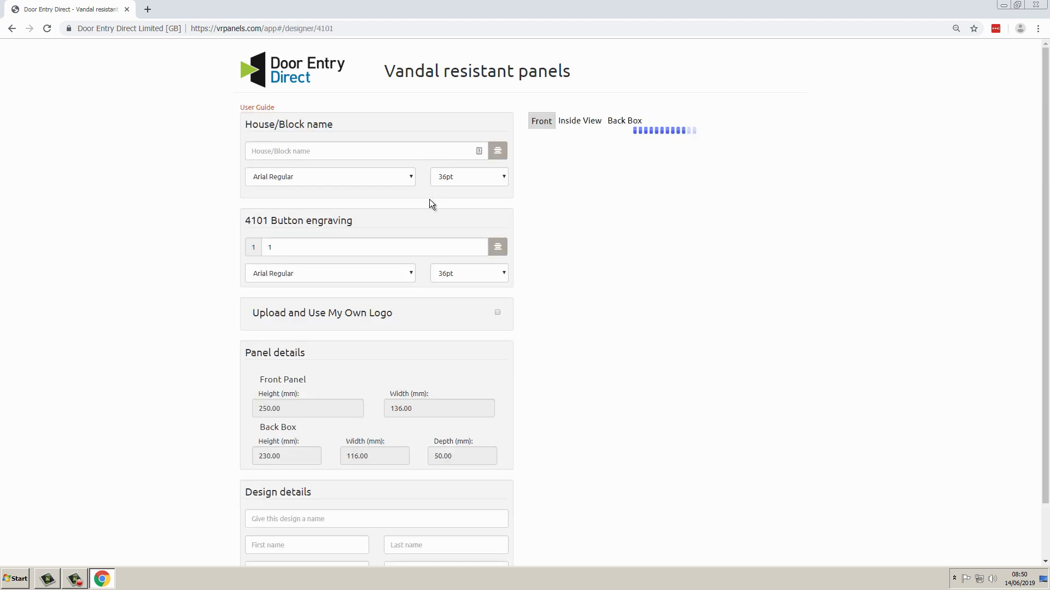
pyautogui.click(541, 274)
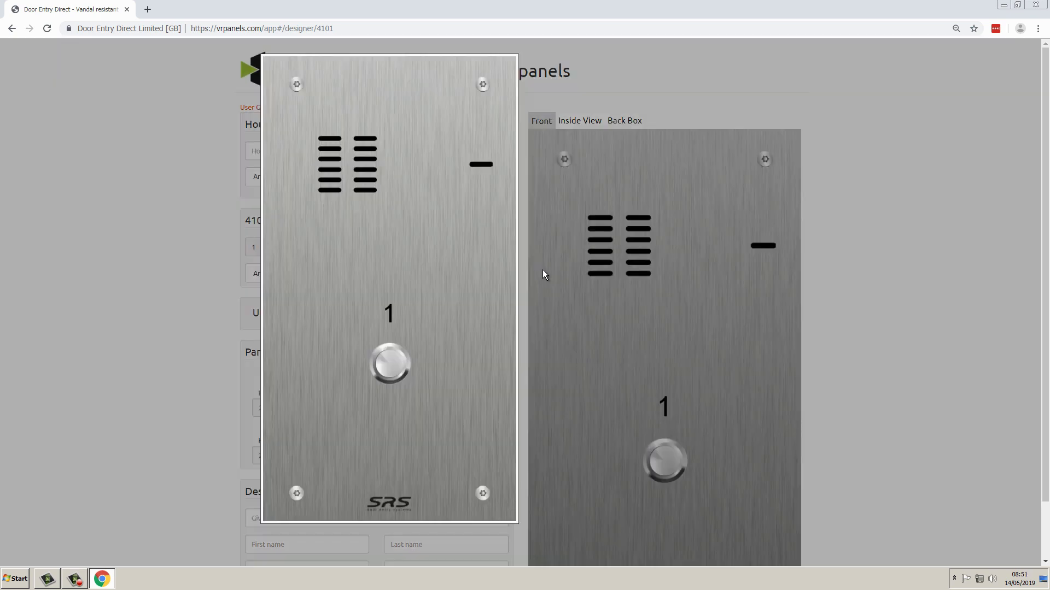
pyautogui.click(544, 274)
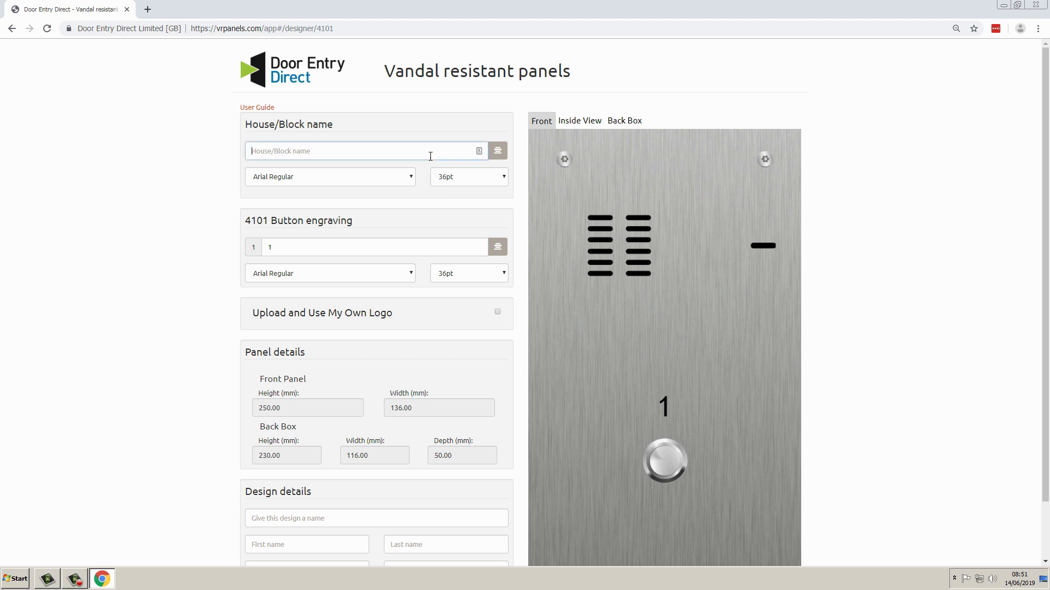
# Enter "Door Entry Direct" as the house/block name on the panel
pyautogui.write('Door')
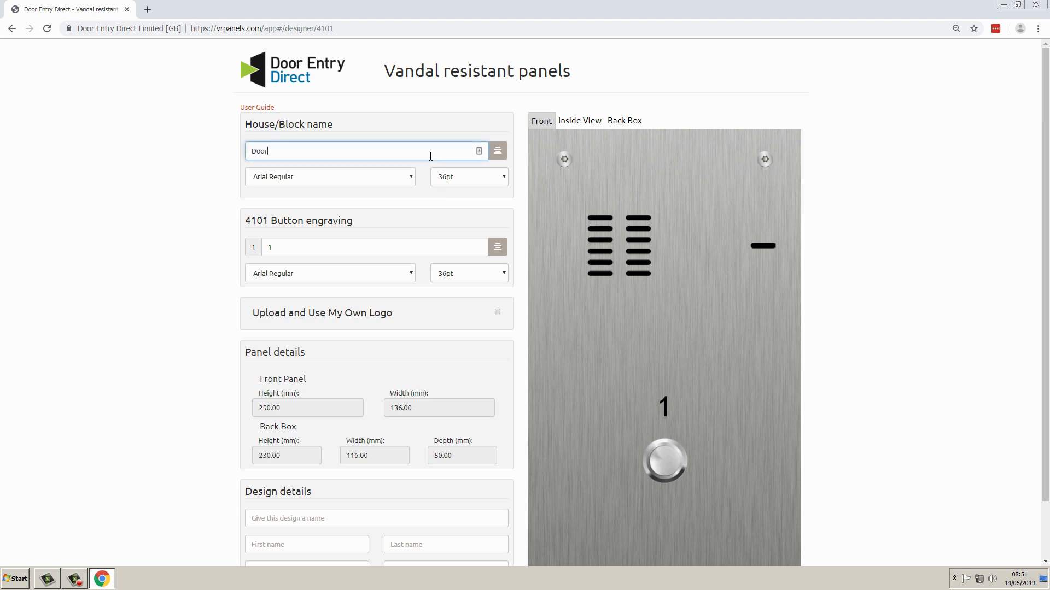
pyautogui.write(' Entry Direct')
pyautogui.press('Return')
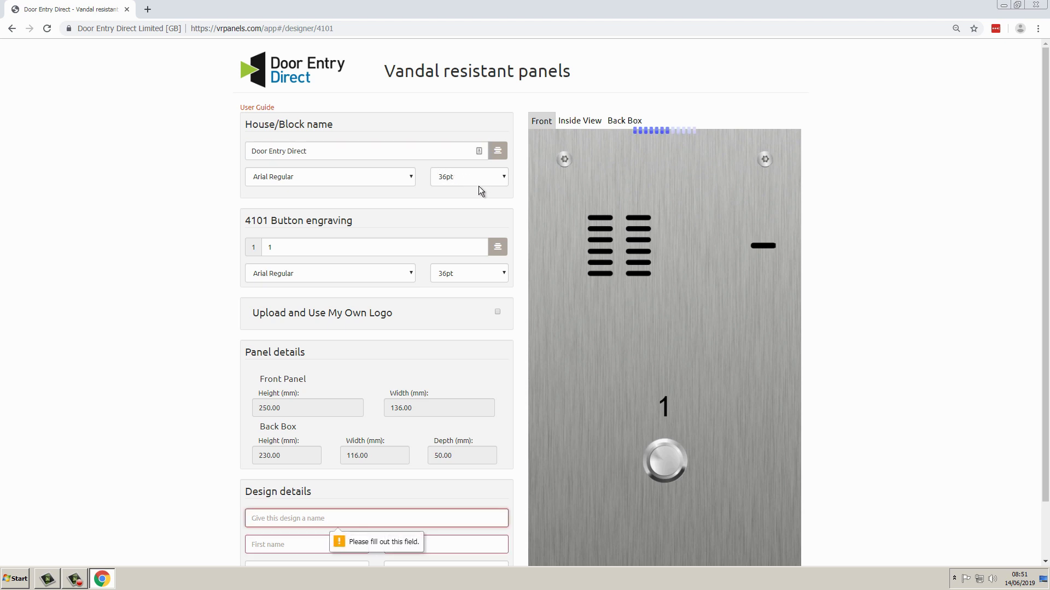
# Format the house/block name as 26pt Arial Bold and cycle its alignment through right and left back to centre
pyautogui.click(503, 179)
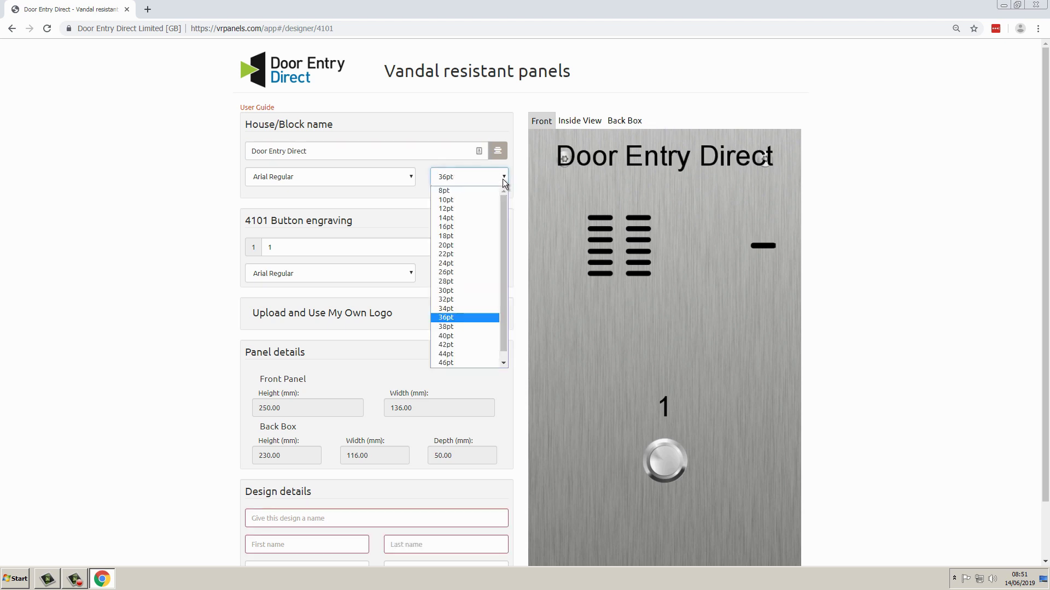
pyautogui.click(465, 272)
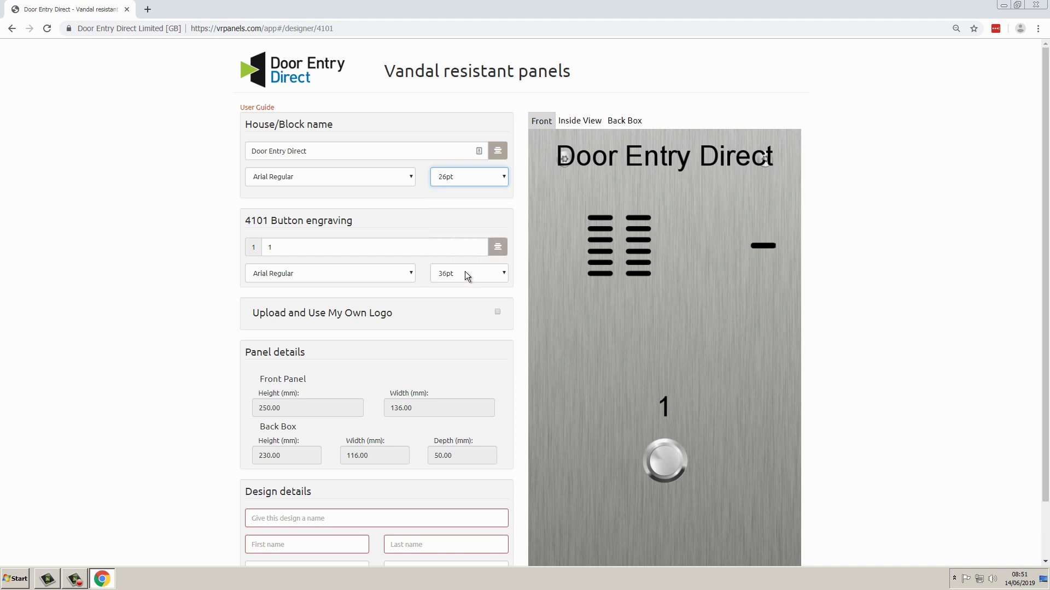
pyautogui.click(410, 176)
pyautogui.click(381, 198)
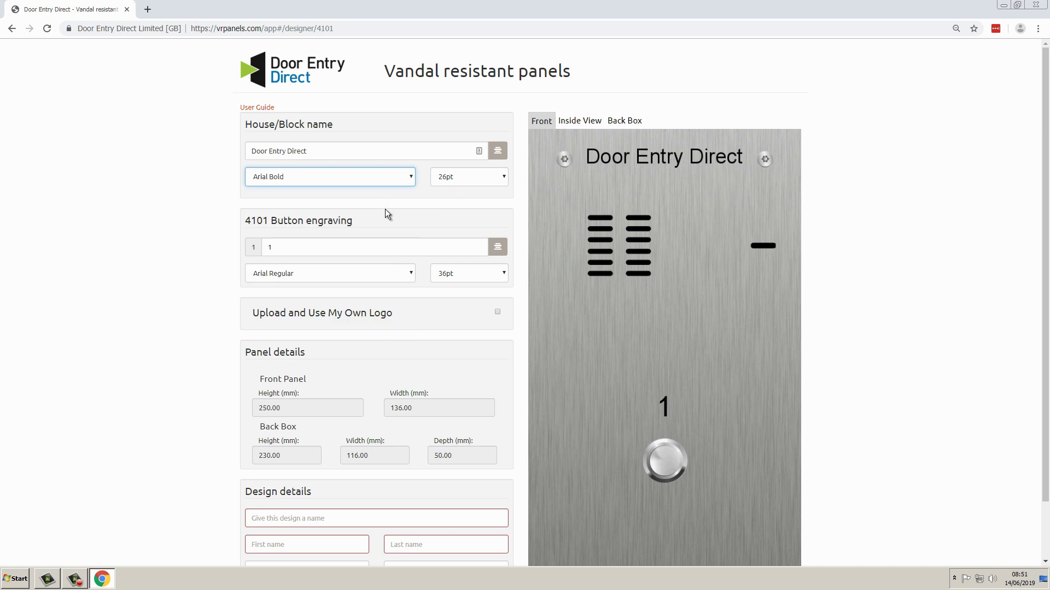
pyautogui.click(497, 154)
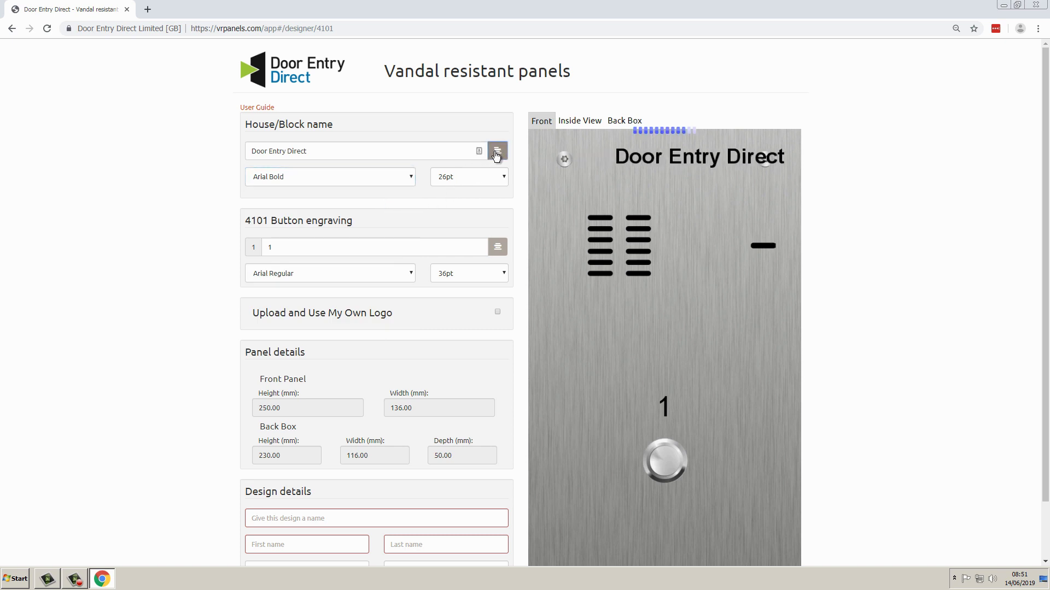
pyautogui.click(497, 154)
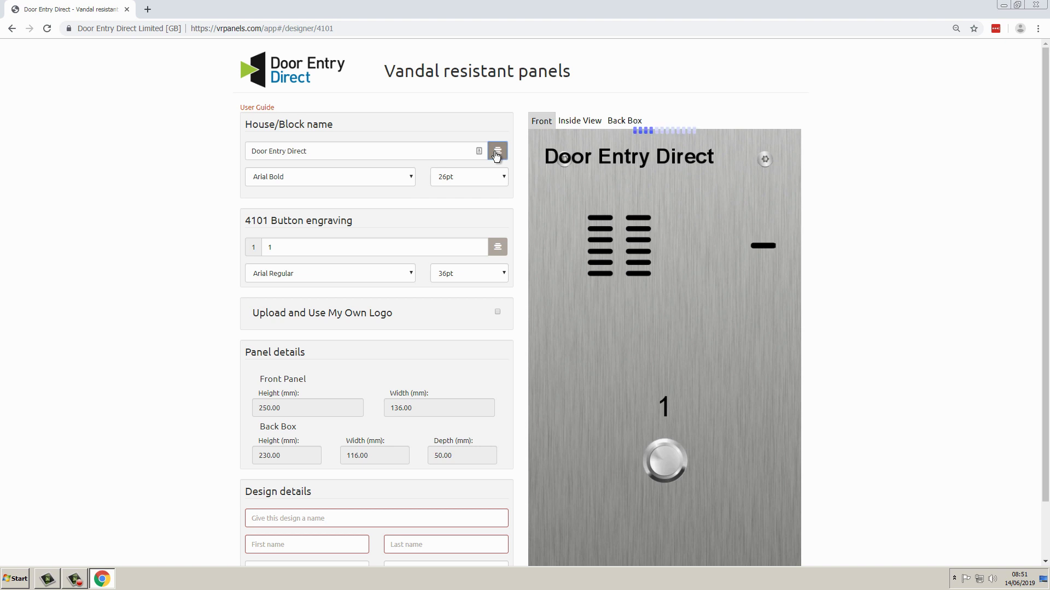
# Replace the engraving text of button 1 with "Ground Floor Flat"
pyautogui.click(445, 249)
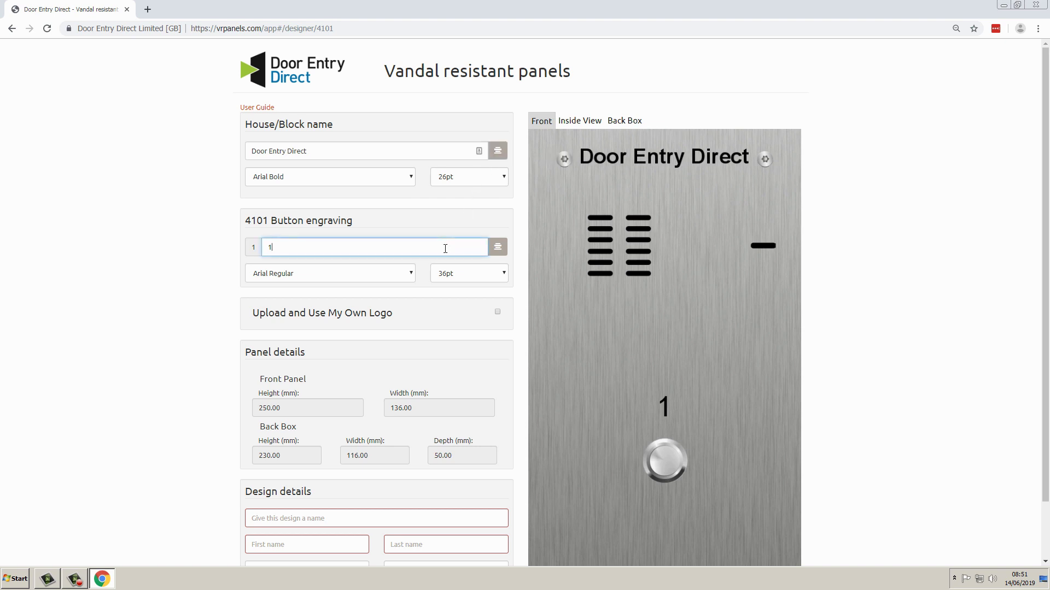
pyautogui.press('BackSpace')
pyautogui.write('Ground Floor Flat')
pyautogui.press('Return')
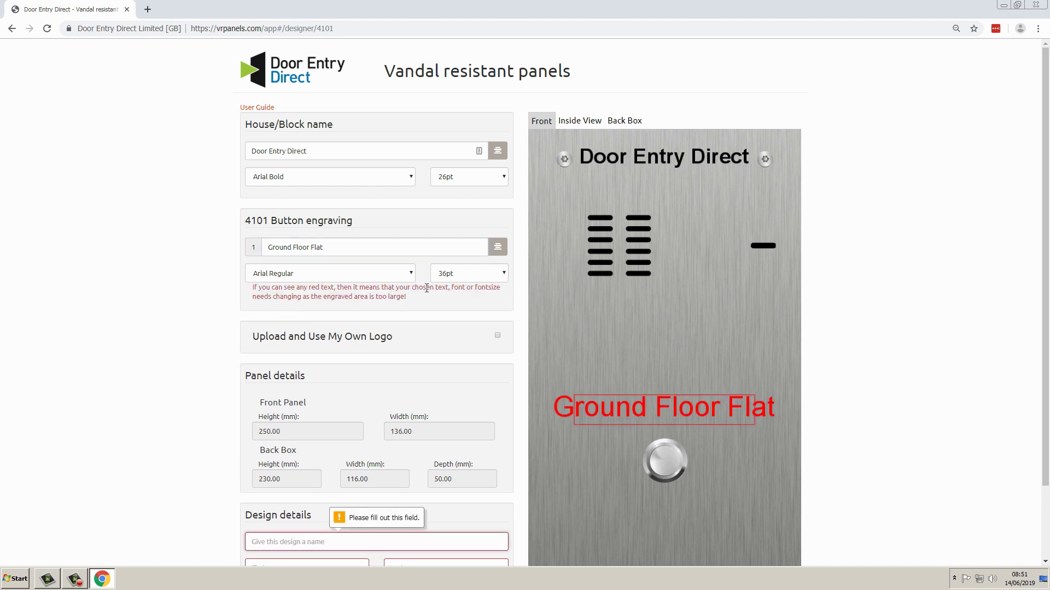
# Format the button engraving as 26pt Arial Bold and cycle its text alignment back to centre
pyautogui.click(451, 275)
pyautogui.click(444, 368)
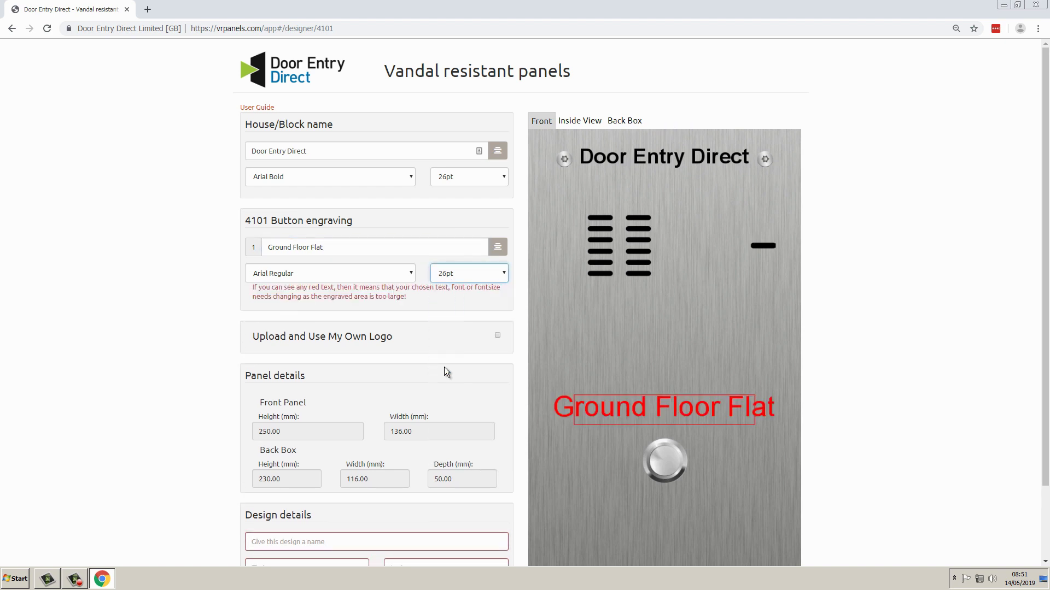
pyautogui.click(411, 276)
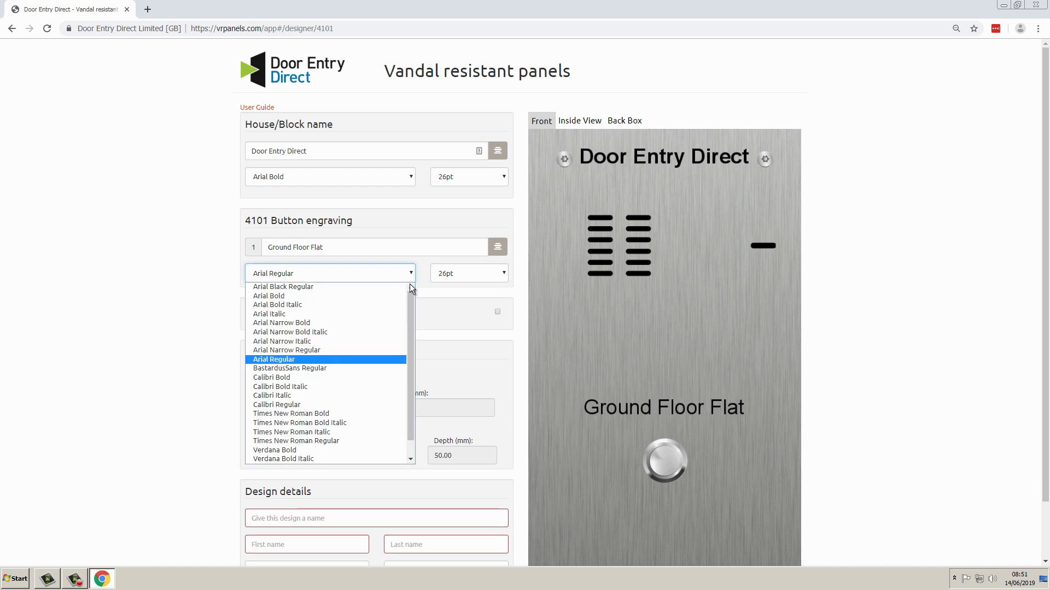
pyautogui.click(385, 296)
pyautogui.click(497, 251)
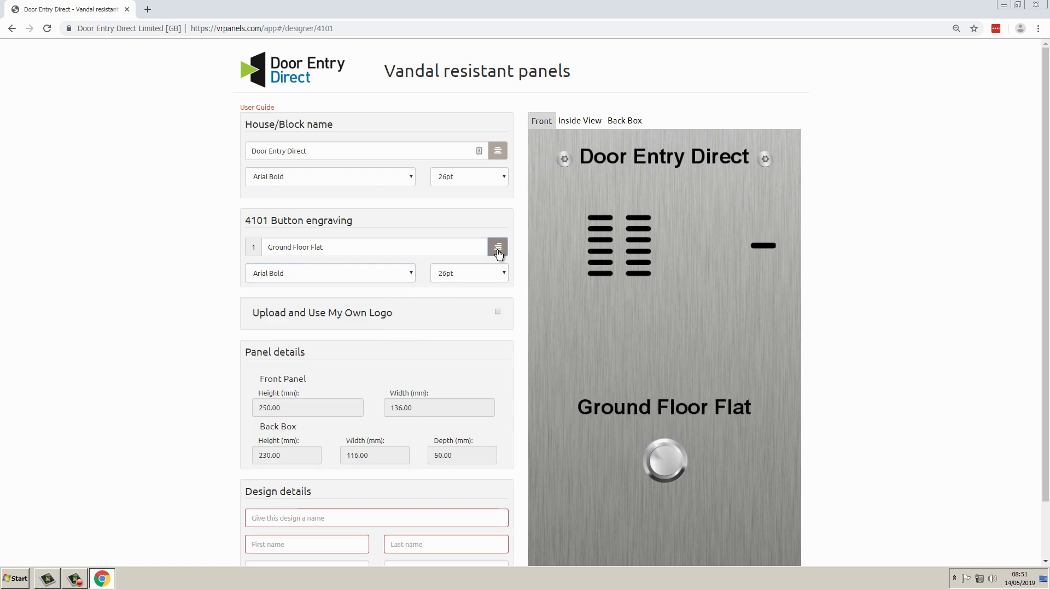
pyautogui.click(498, 253)
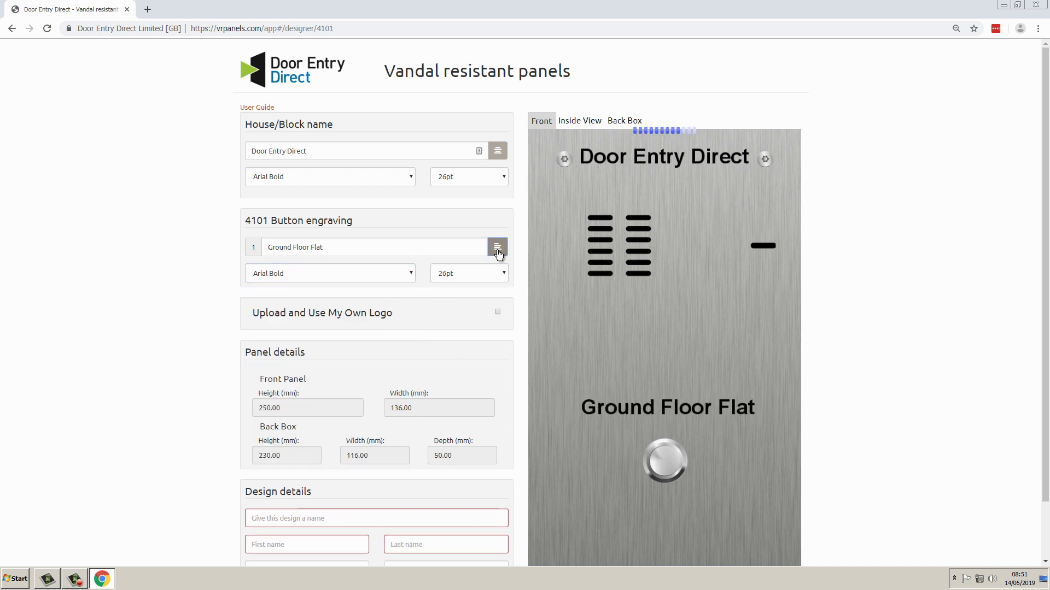
pyautogui.click(498, 253)
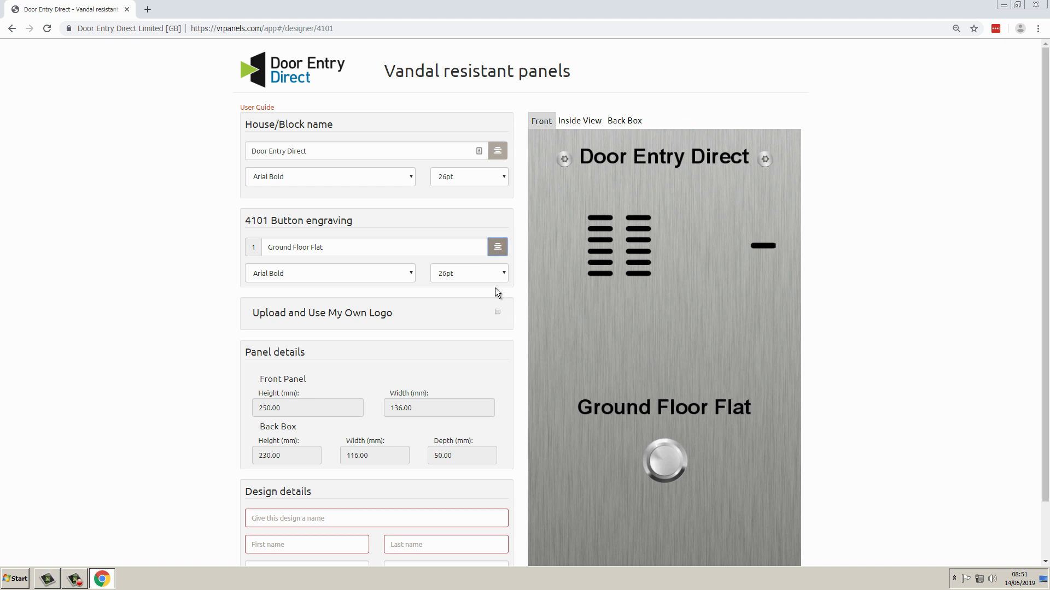
# Enable the use of a custom logo and upload the file logo.png
pyautogui.click(498, 312)
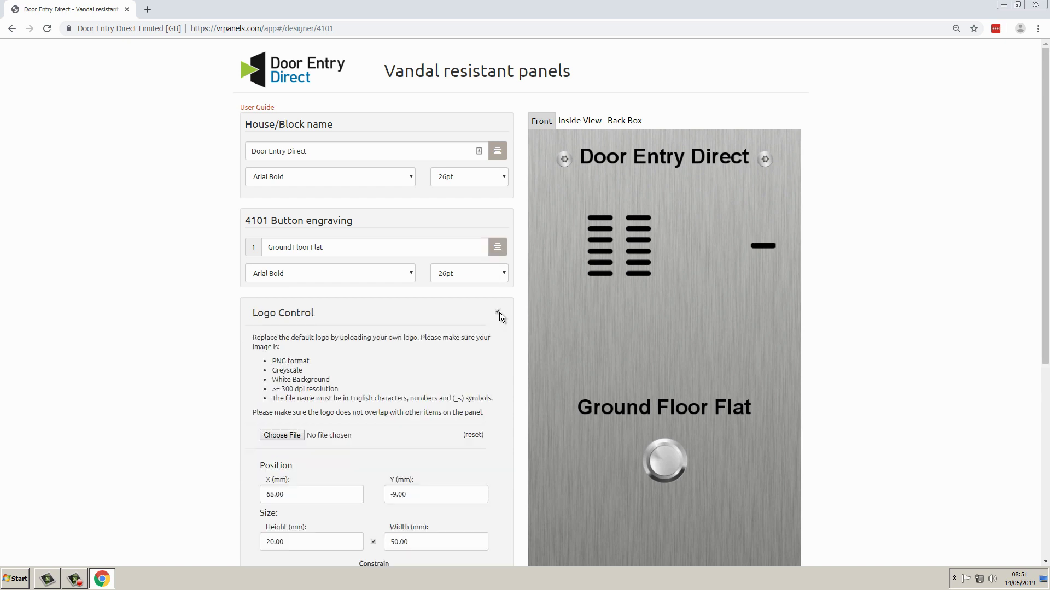
pyautogui.click(282, 435)
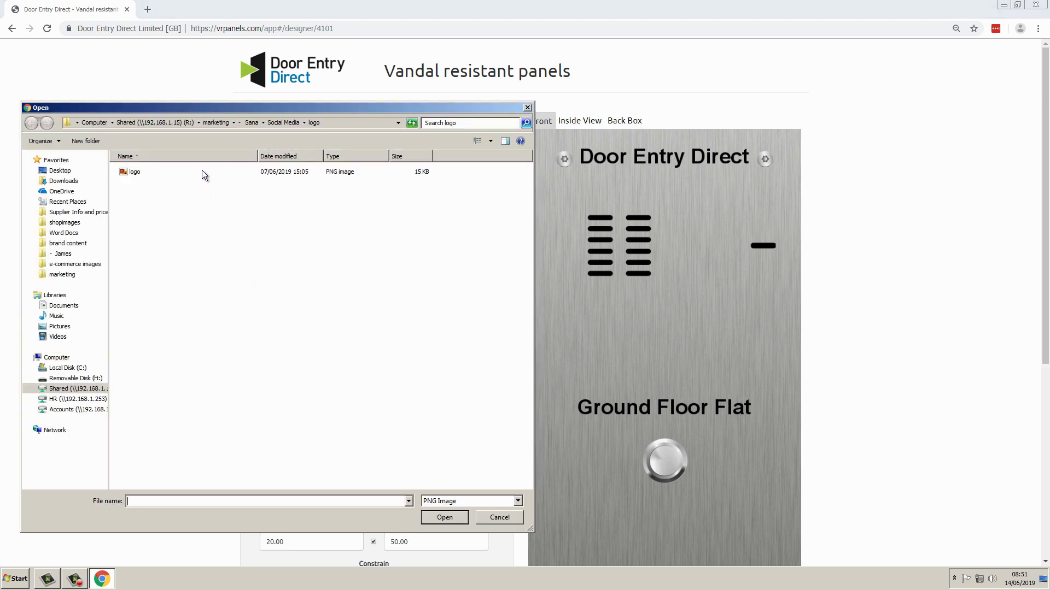
pyautogui.doubleClick(202, 170)
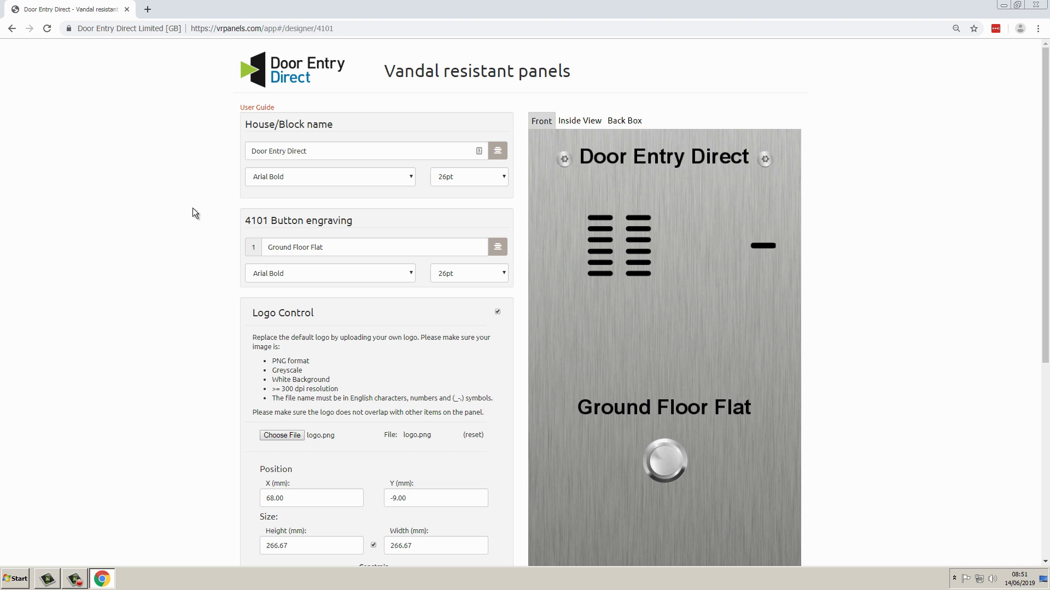
# Set the uploaded logo's Y position to -20 mm and its width to 300 mm
pyautogui.scroll(-1, 192, 208)
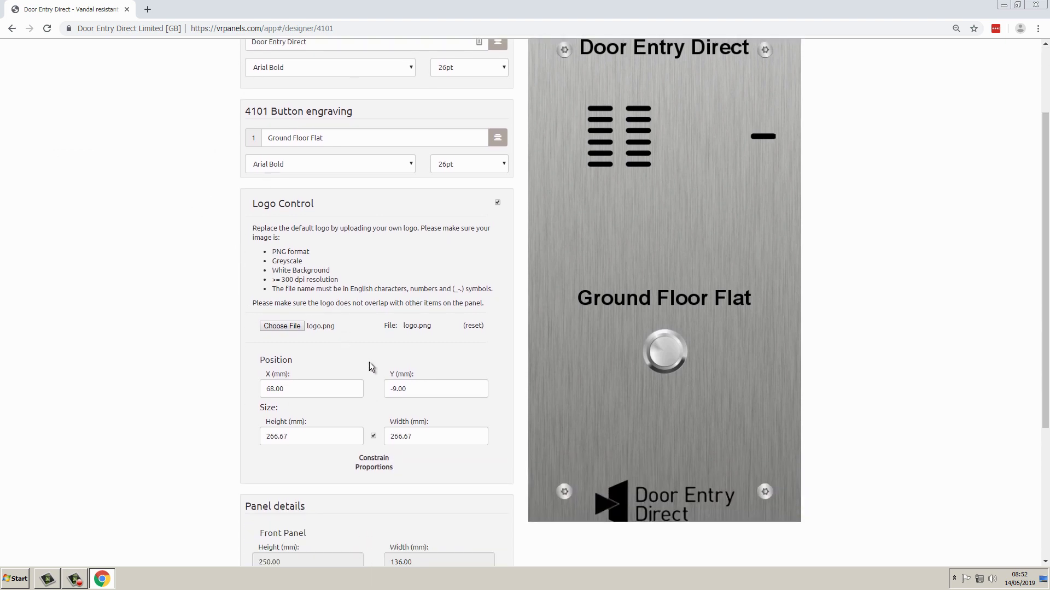
pyautogui.moveTo(411, 389); pyautogui.dragTo(334, 372)
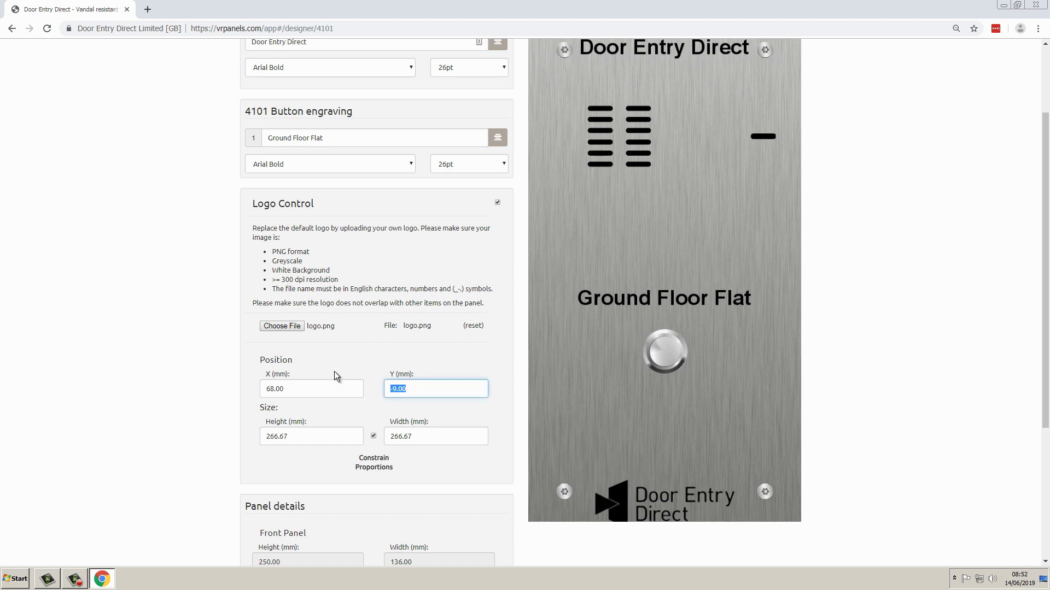
pyautogui.write('-20')
pyautogui.press('Return')
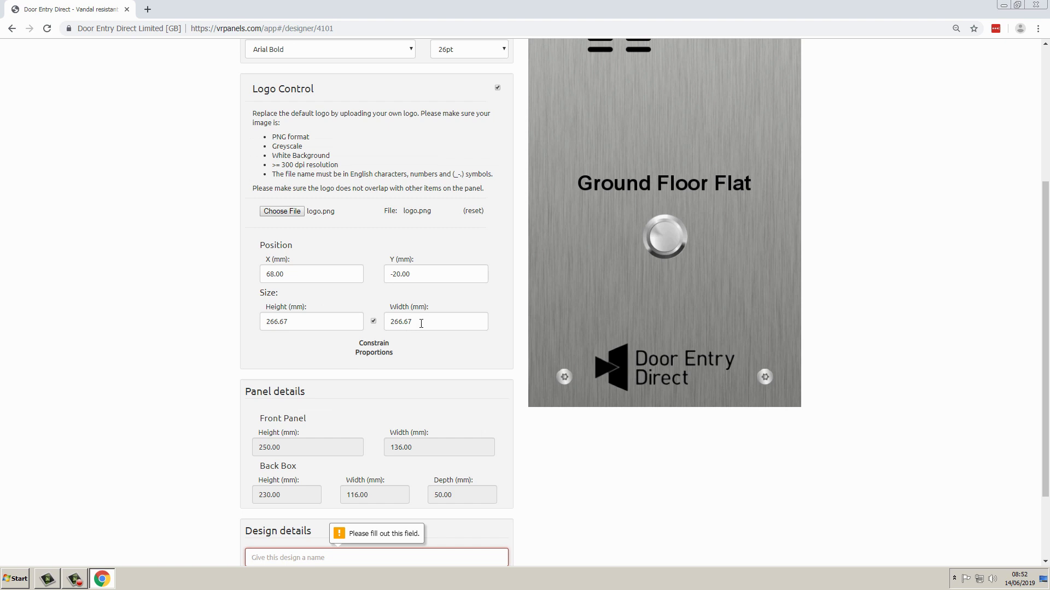
pyautogui.moveTo(421, 323); pyautogui.dragTo(391, 327)
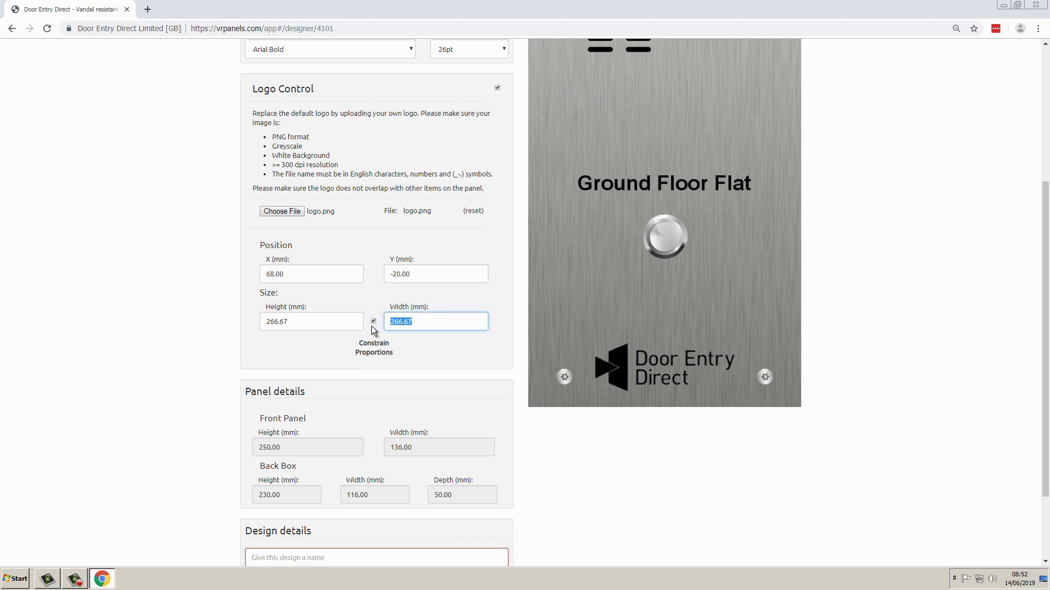
pyautogui.write('300')
pyautogui.press('Return')
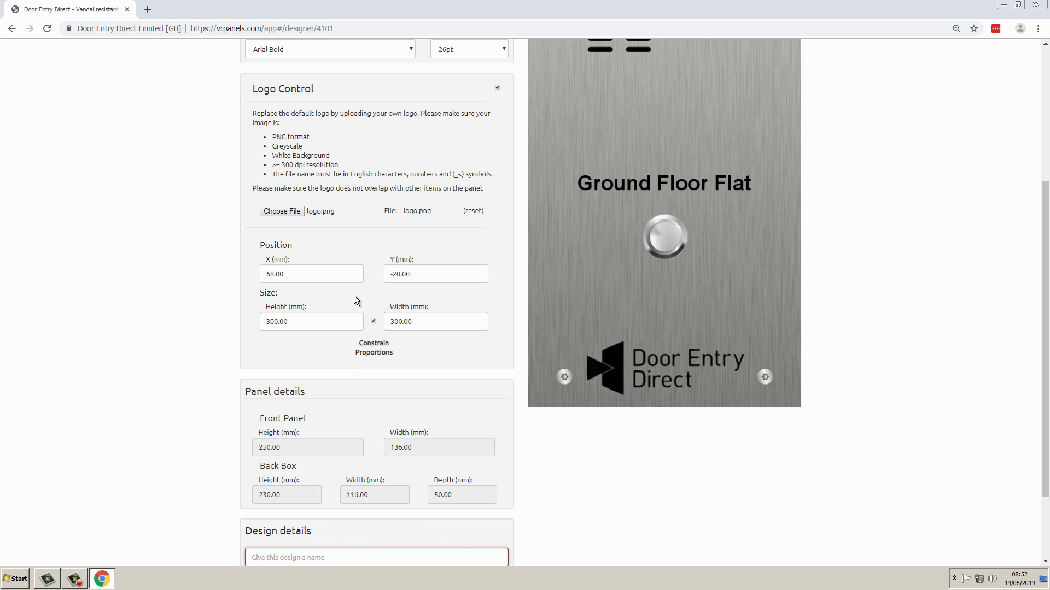
# Open the enlarged view of the panel's front, inspect the engraving and logo layout, and close the view again
pyautogui.click(544, 282)
pyautogui.scroll(2, 542, 282)
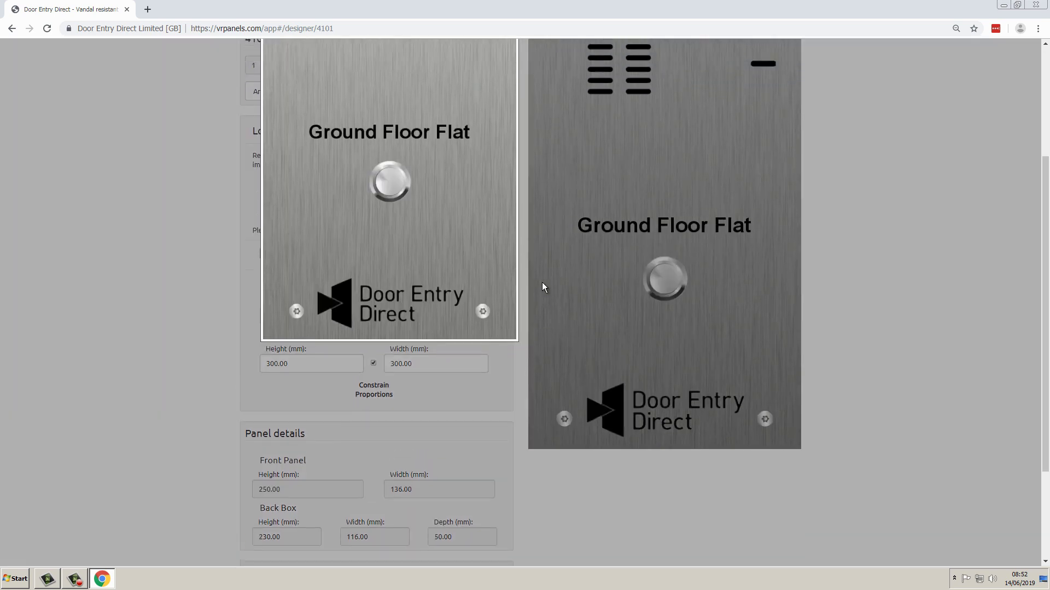
pyautogui.scroll(2, 538, 282)
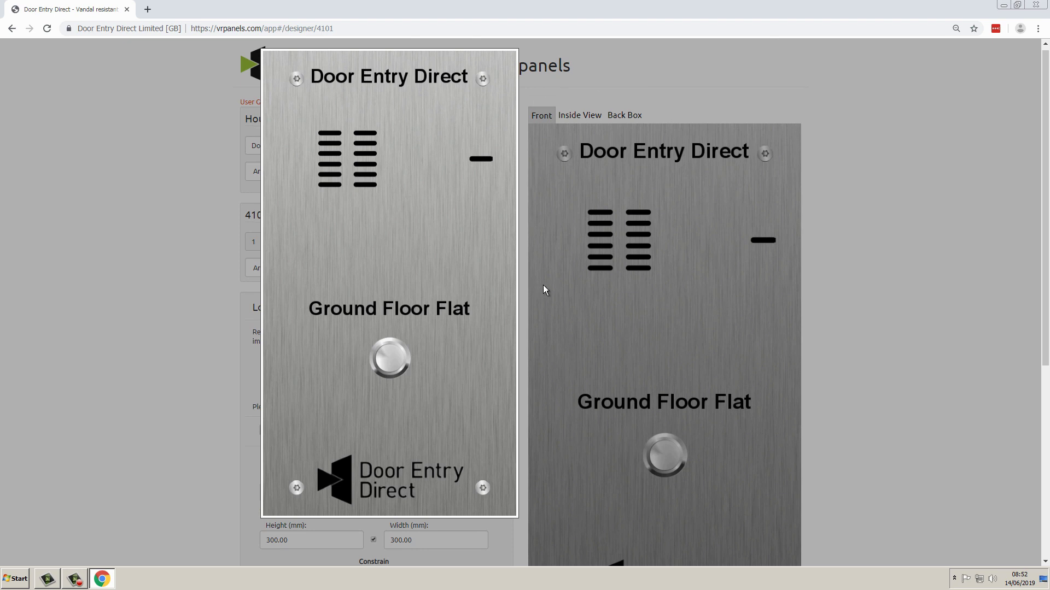
pyautogui.click(543, 285)
# Go to the design details form and place the cursor in the design name field
pyautogui.scroll(-5, 543, 286)
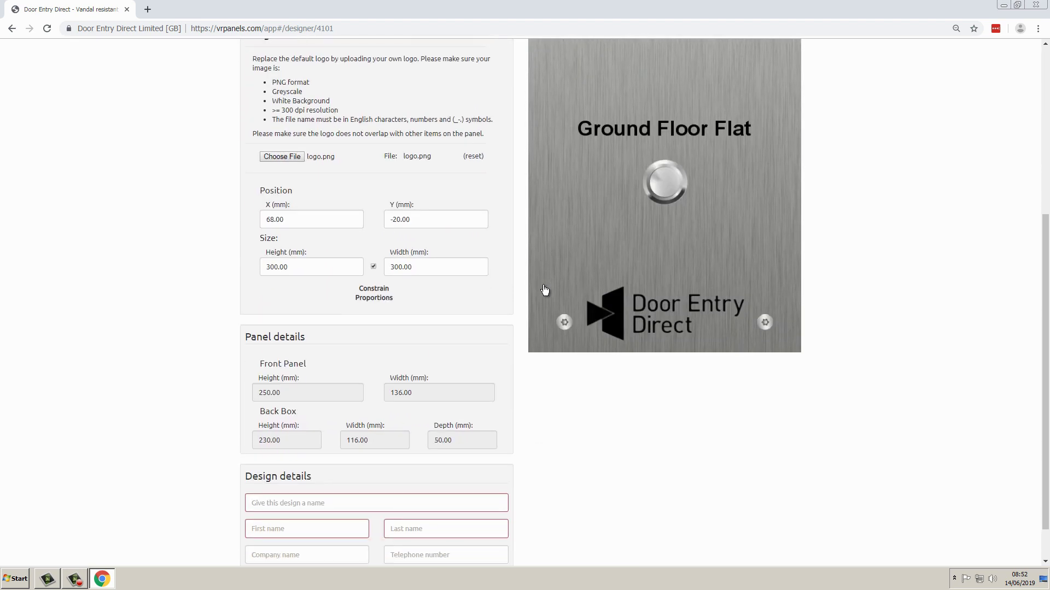
pyautogui.scroll(-1, 545, 290)
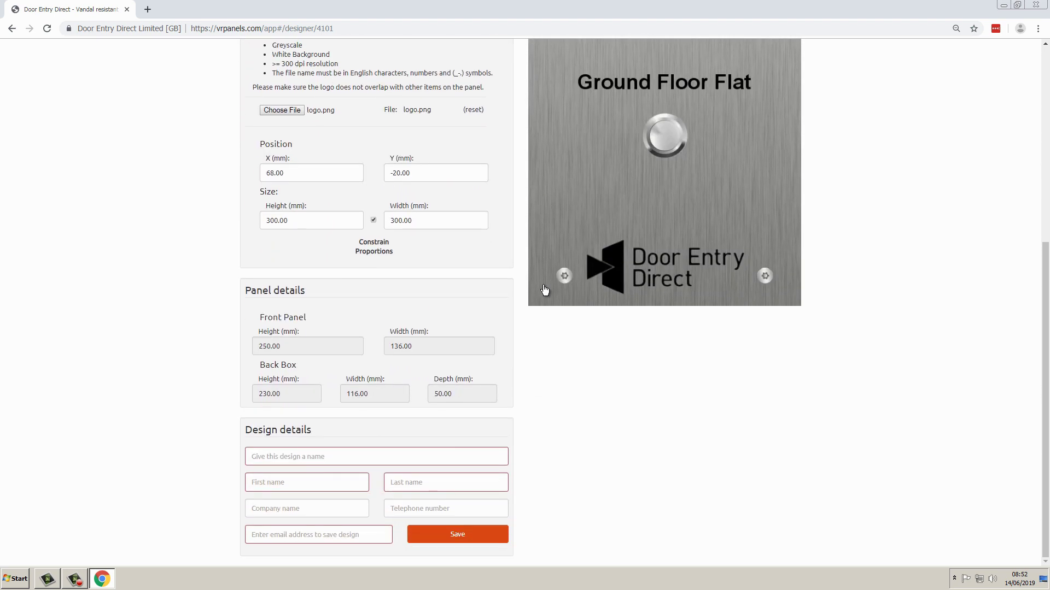
pyautogui.click(436, 454)
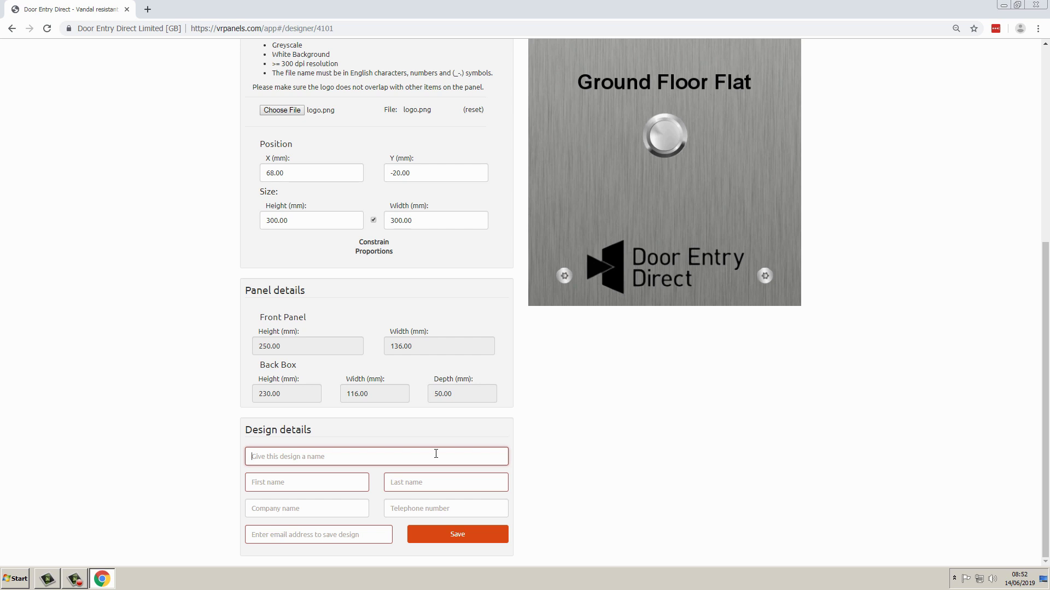
# Leave the 4101 designer and return to the list of vandal resistant panel models
pyautogui.scroll(6, 436, 454)
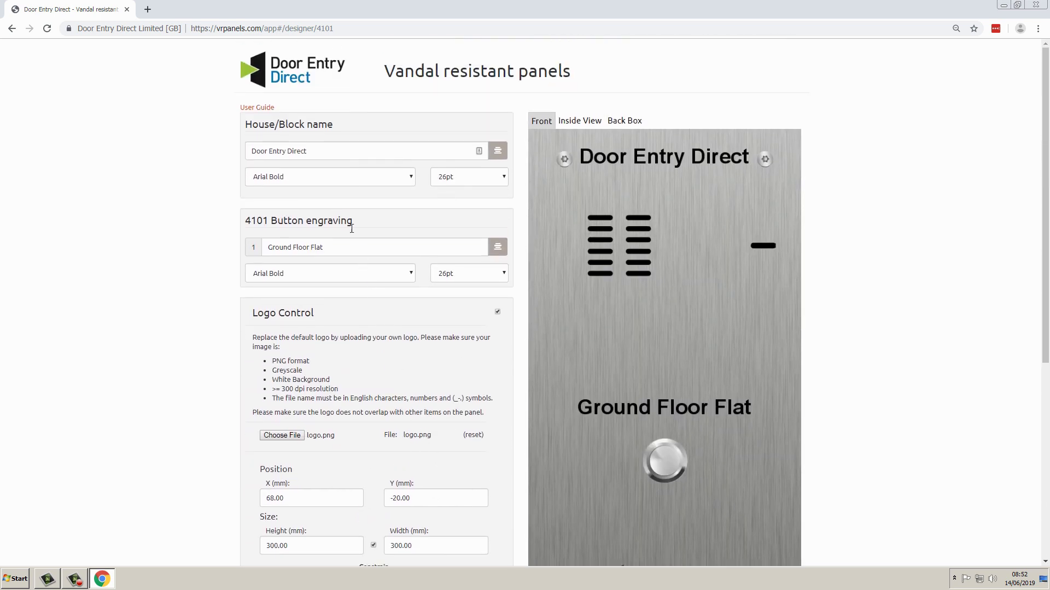
pyautogui.click(290, 83)
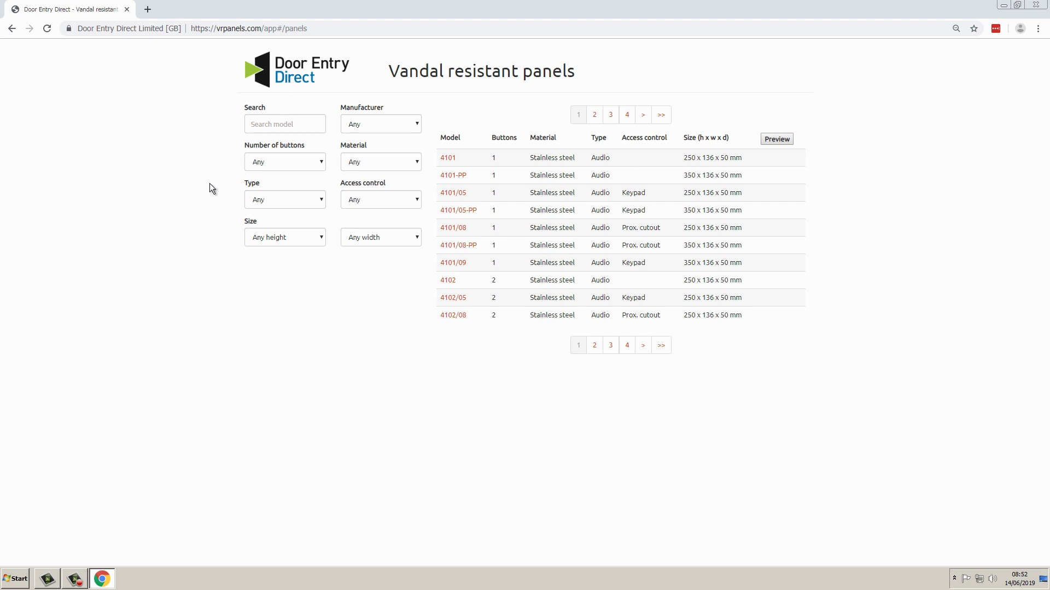